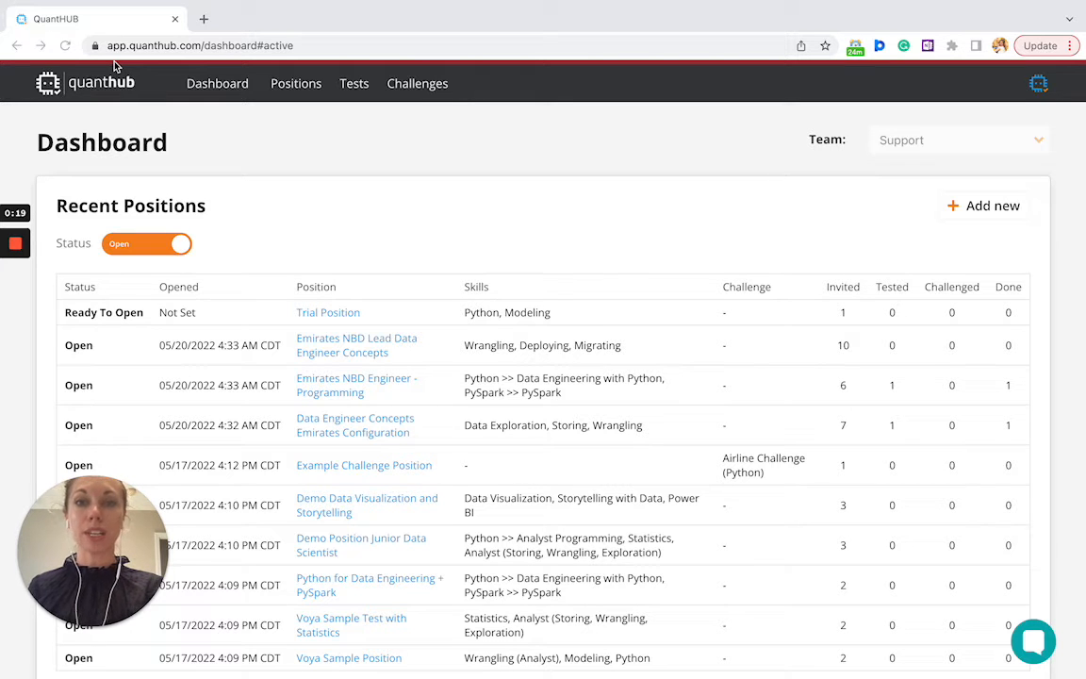
Browse the positions list, then start creating a new position with Add new
scroll(114, 66, down, 5)
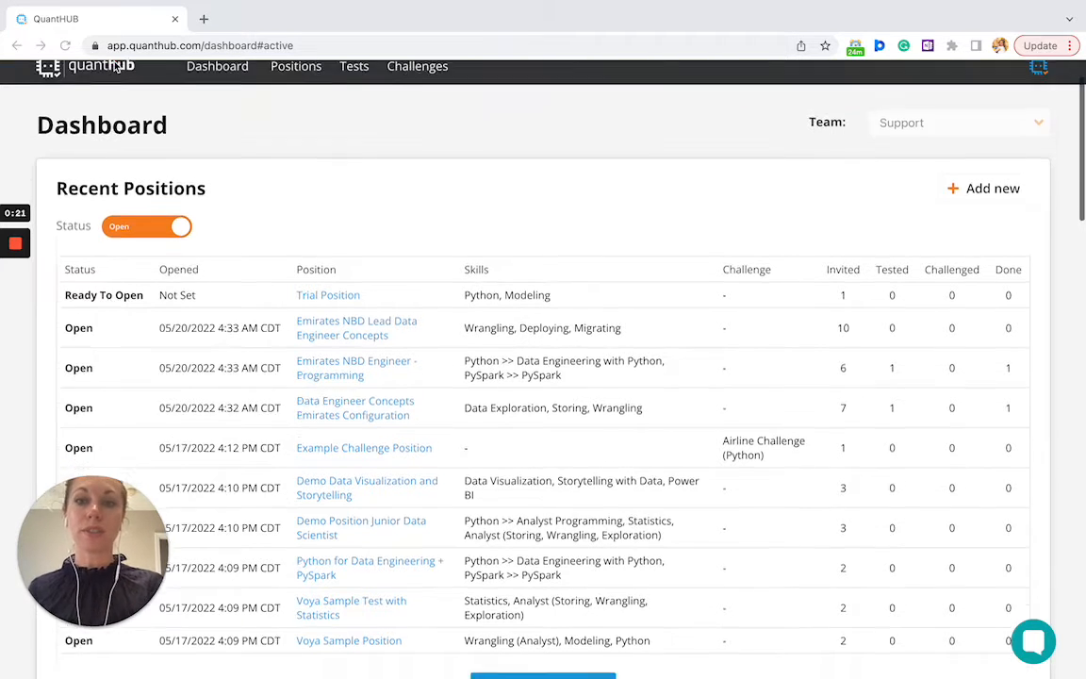
scroll(114, 66, down, 7)
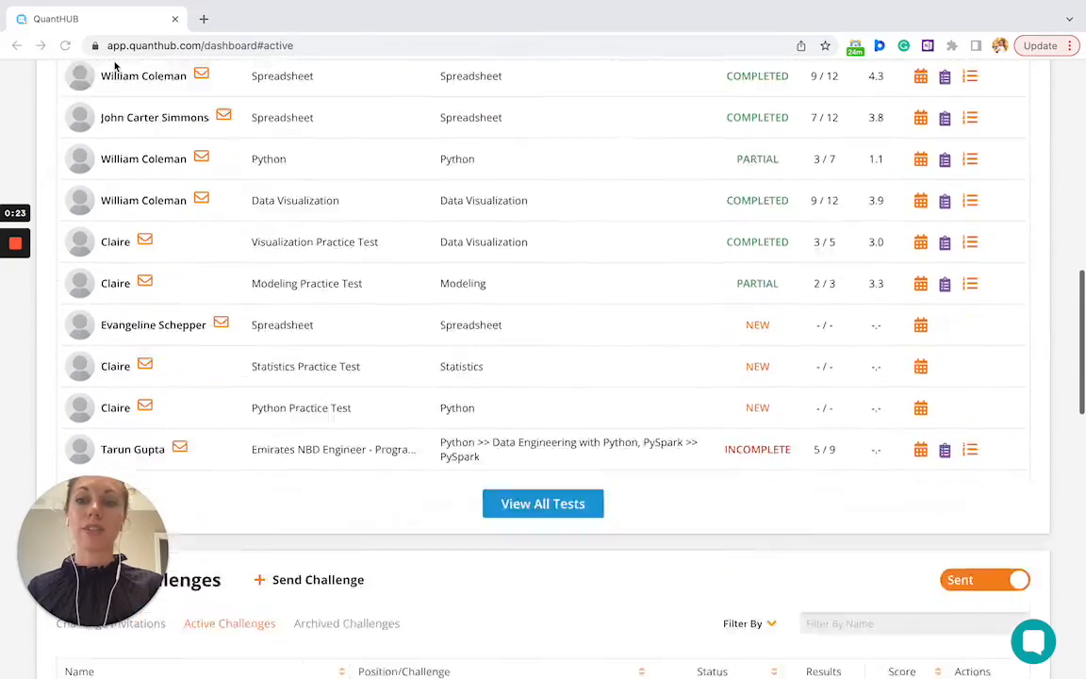
scroll(114, 66, up, 5)
scroll(114, 66, up, 10)
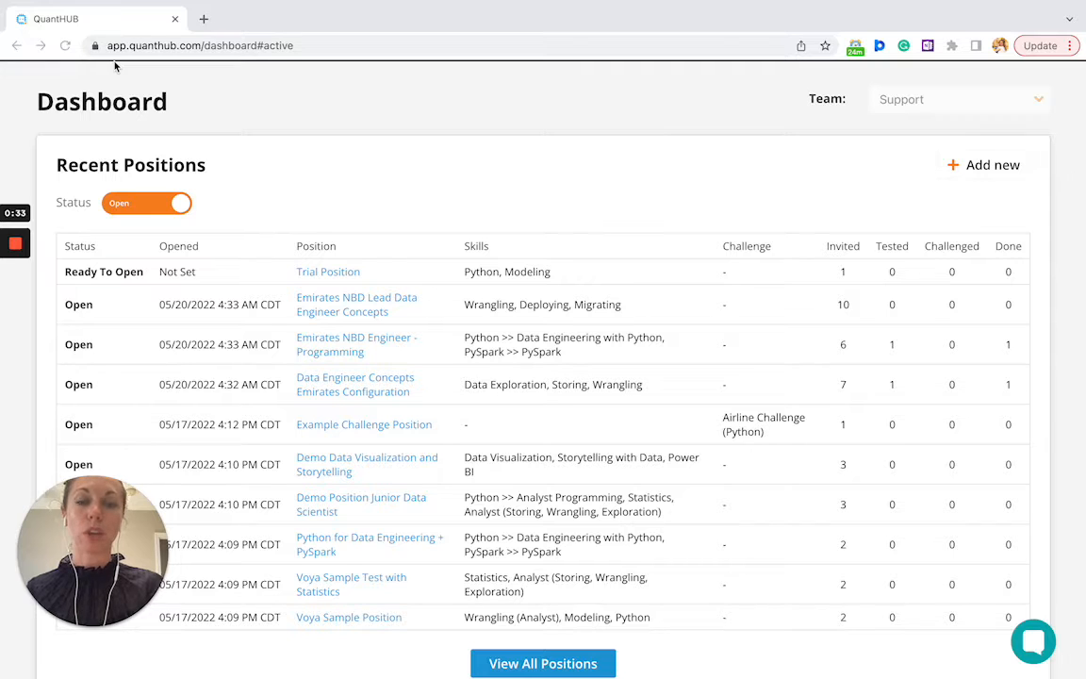
scroll(114, 66, down, 10)
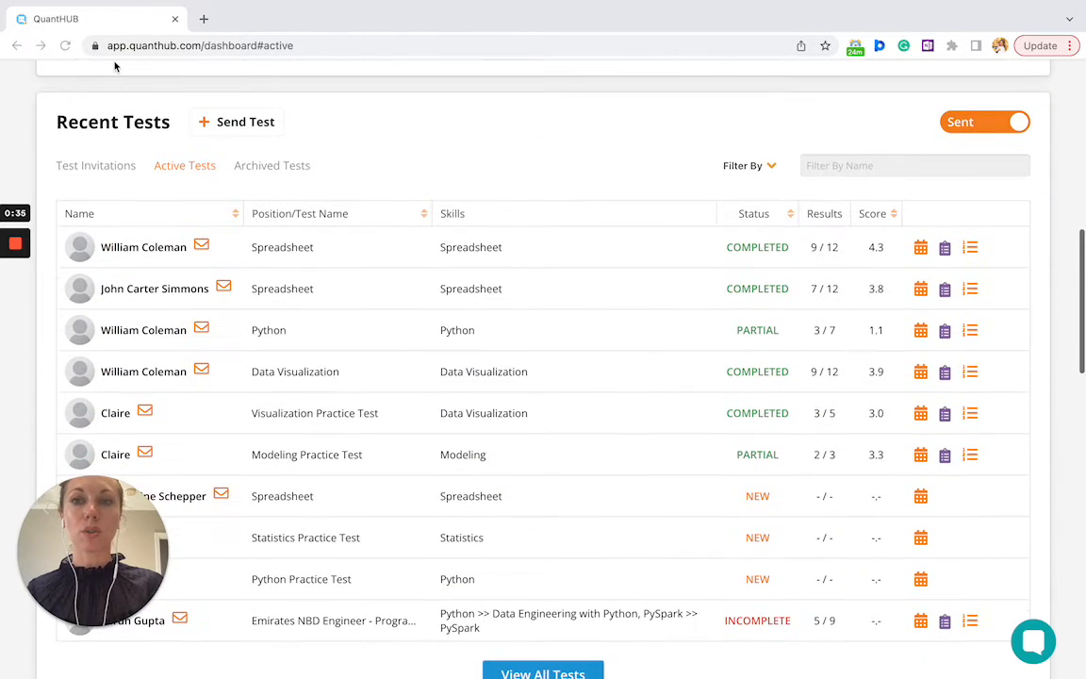
scroll(114, 66, down, 1)
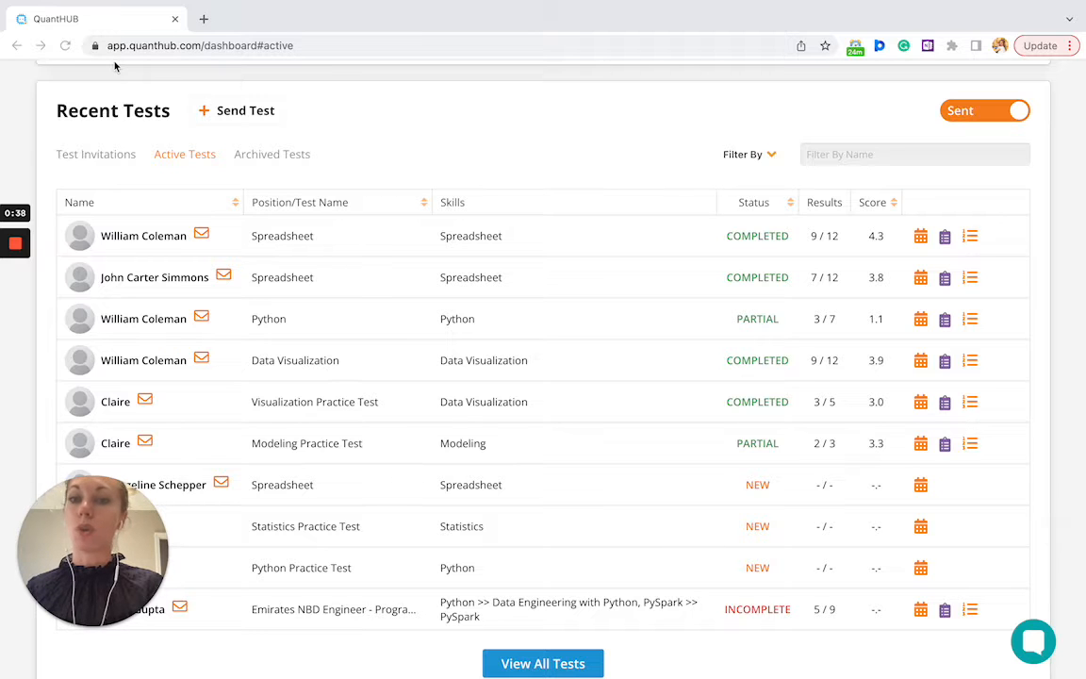
scroll(114, 66, down, 5)
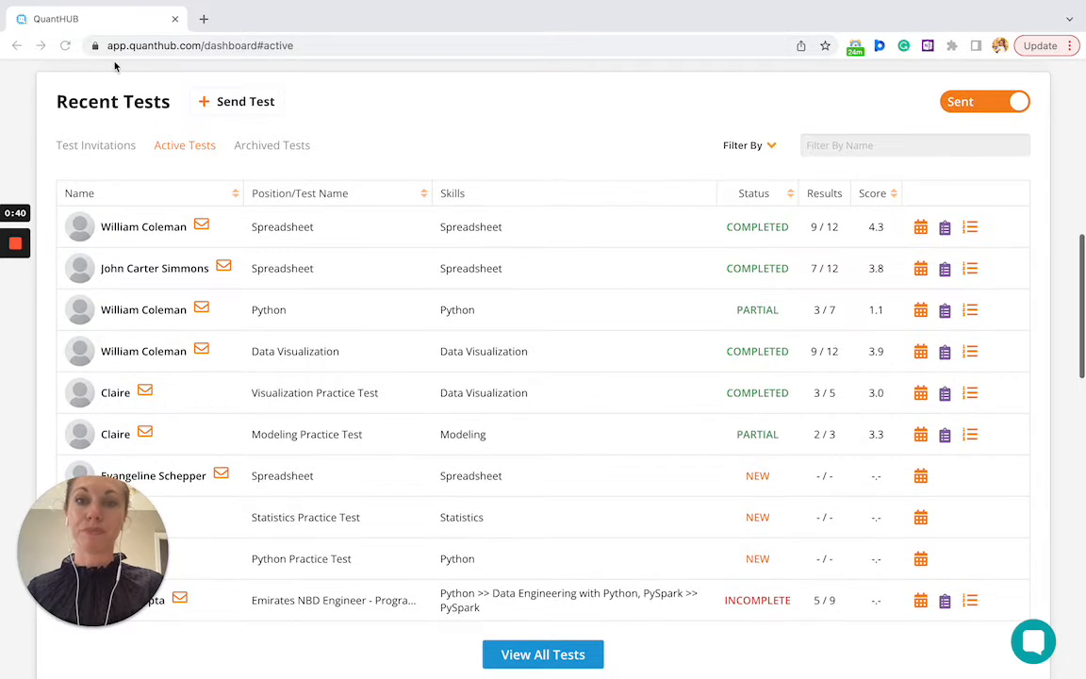
scroll(114, 66, down, 2)
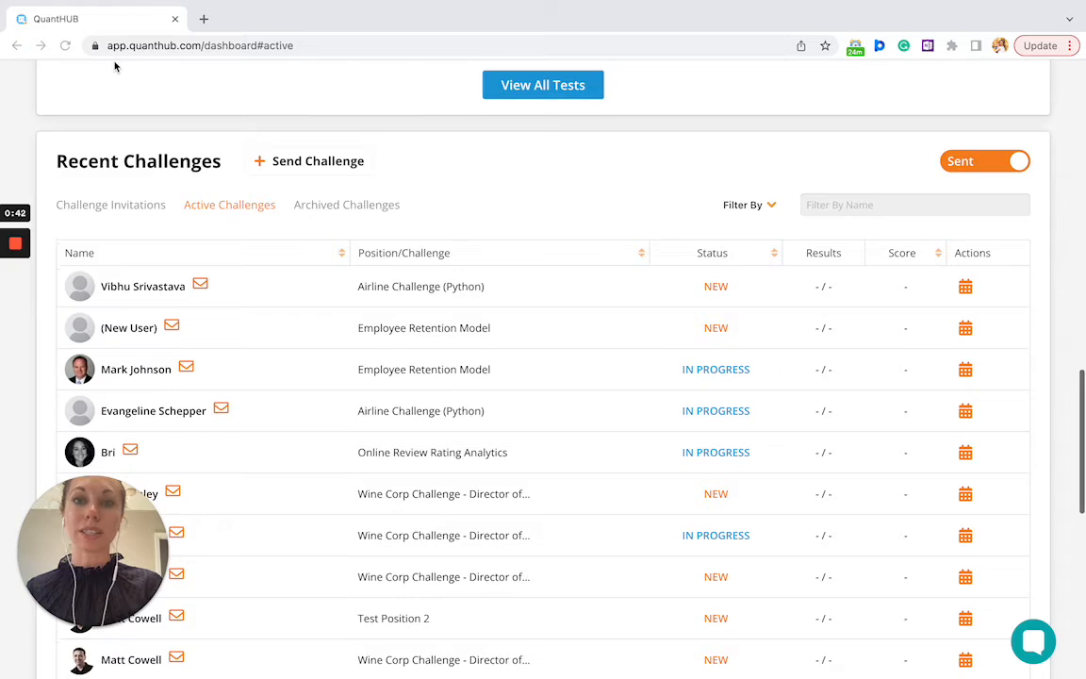
scroll(114, 66, down, 1)
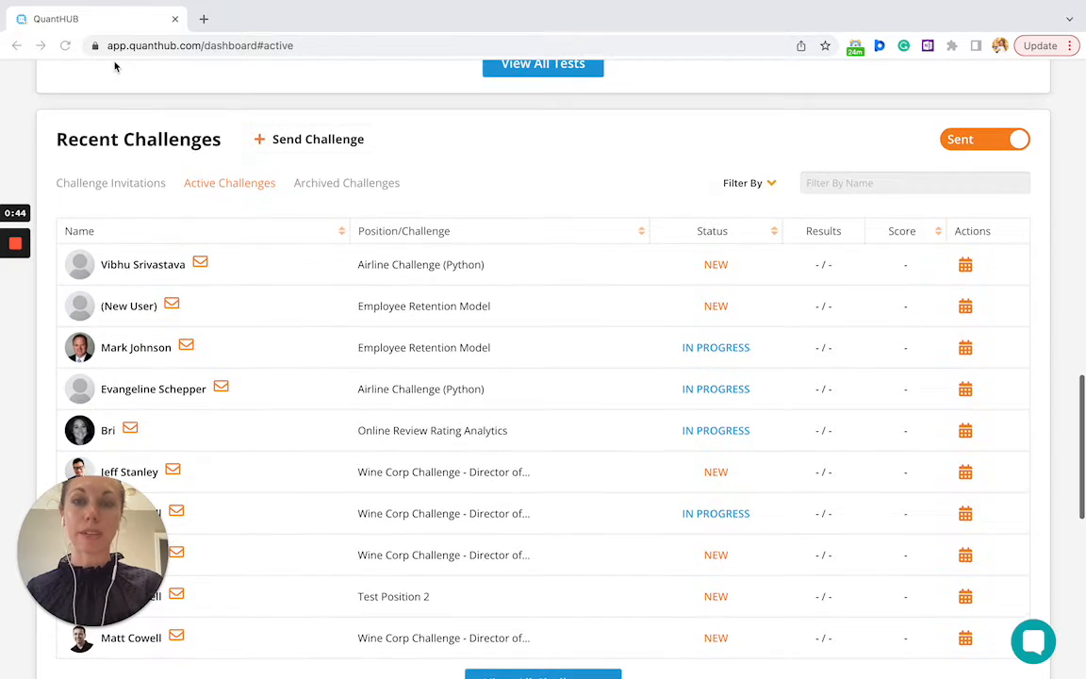
scroll(114, 66, up, 6)
scroll(114, 66, up, 6)
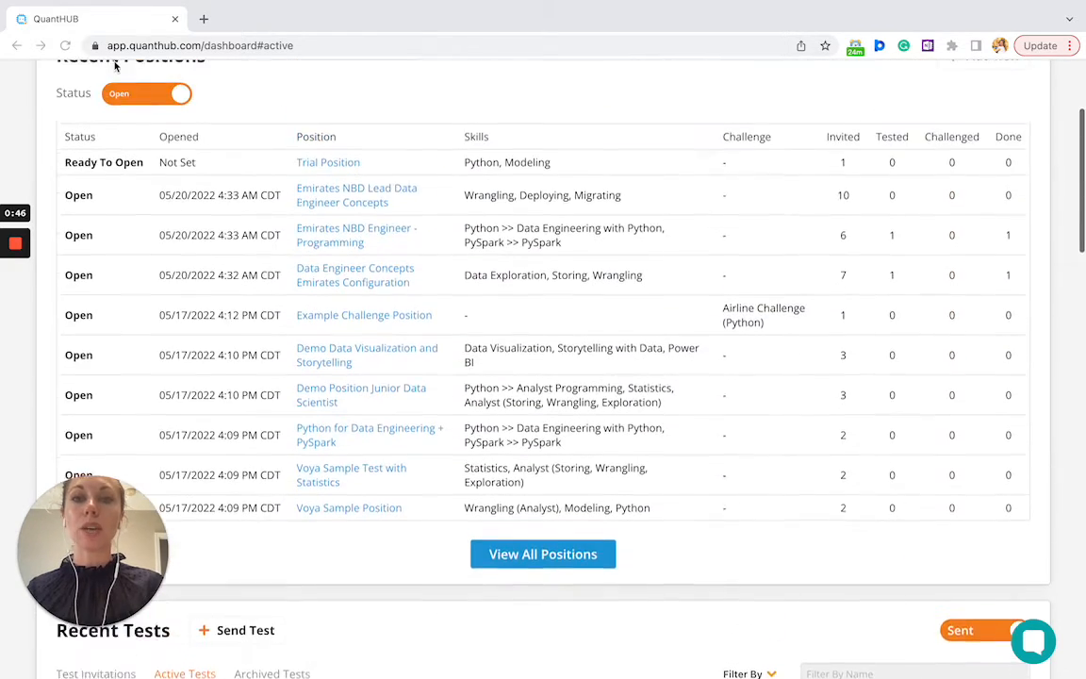
scroll(114, 66, down, 1)
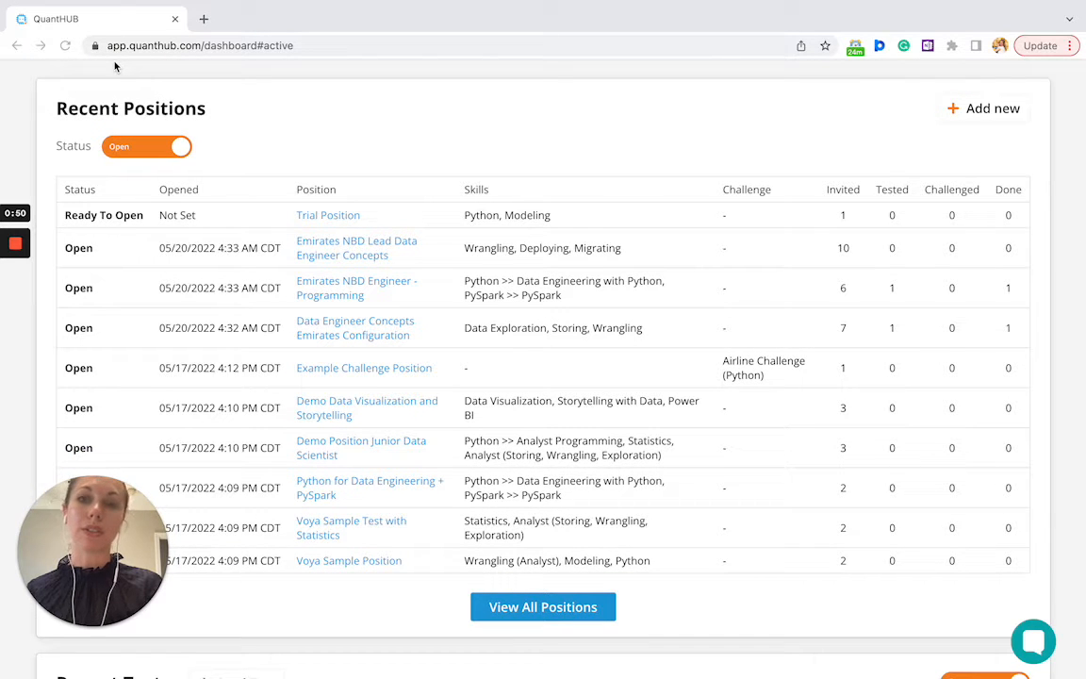
click(962, 118)
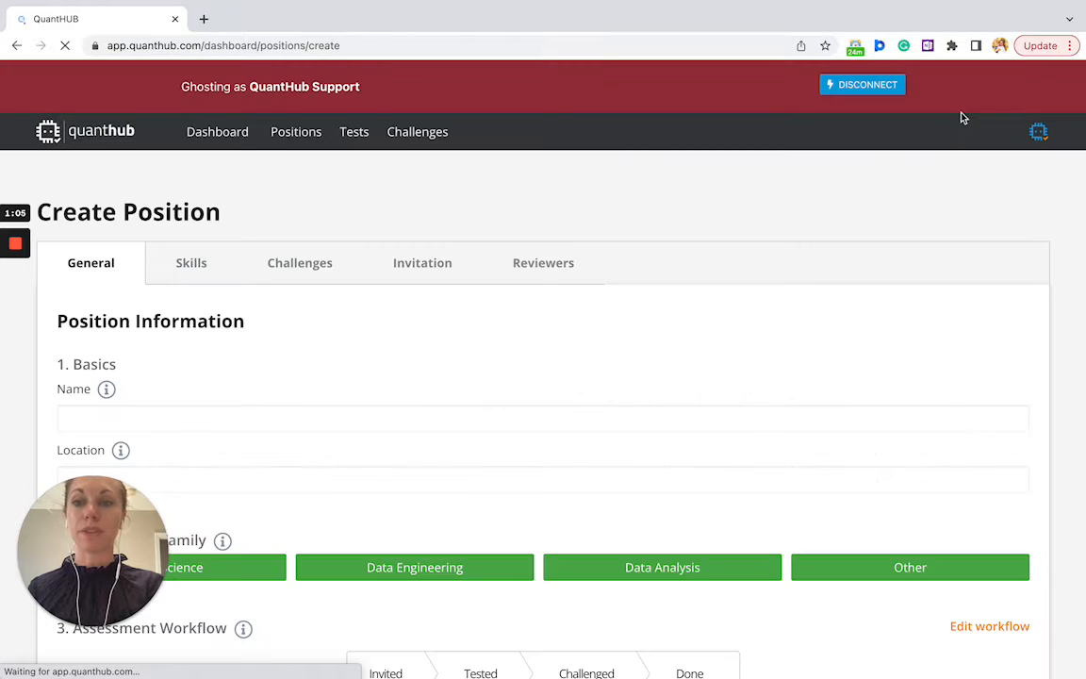
scroll(681, 369, down, 2)
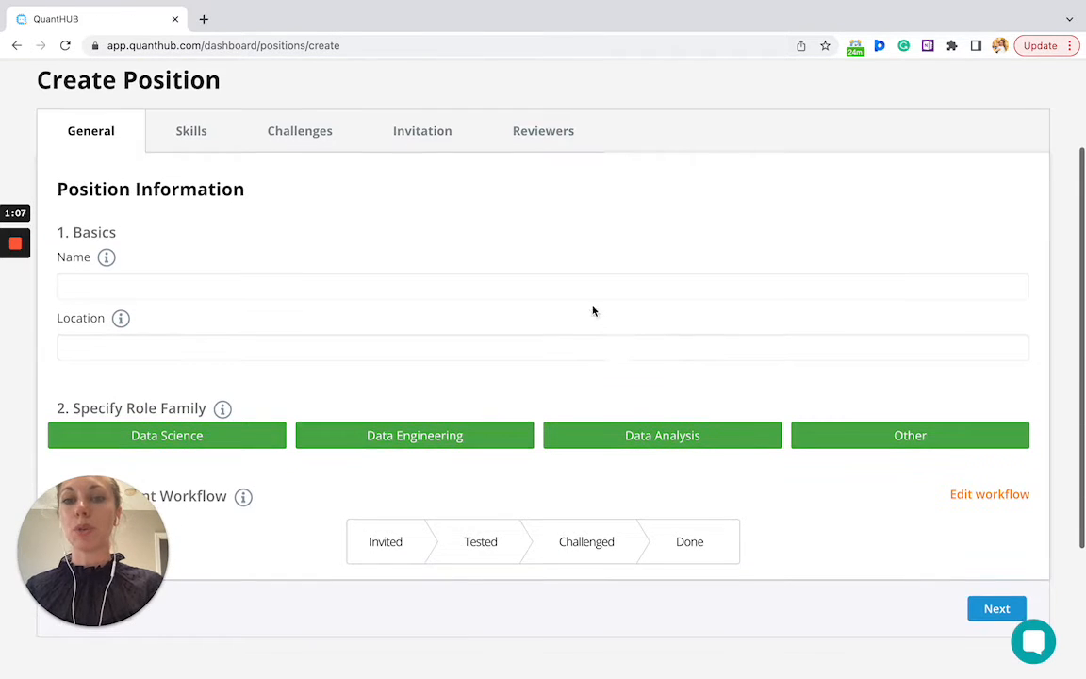
Name the position 'Data Science Basics for Data Scientist 2'
click(587, 293)
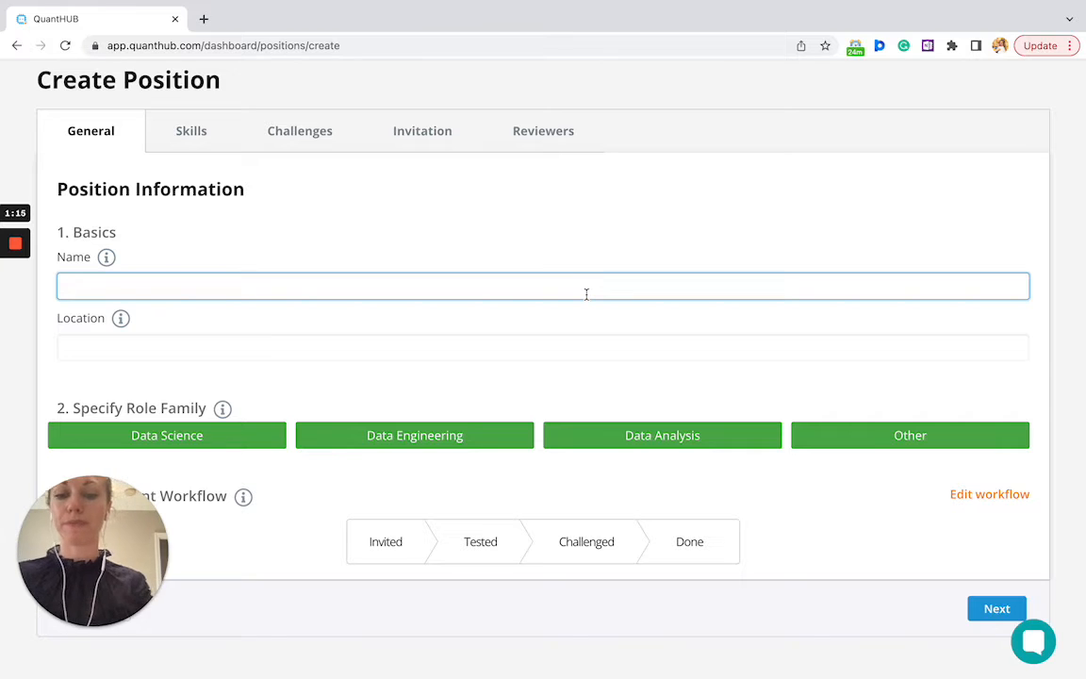
text(Data)
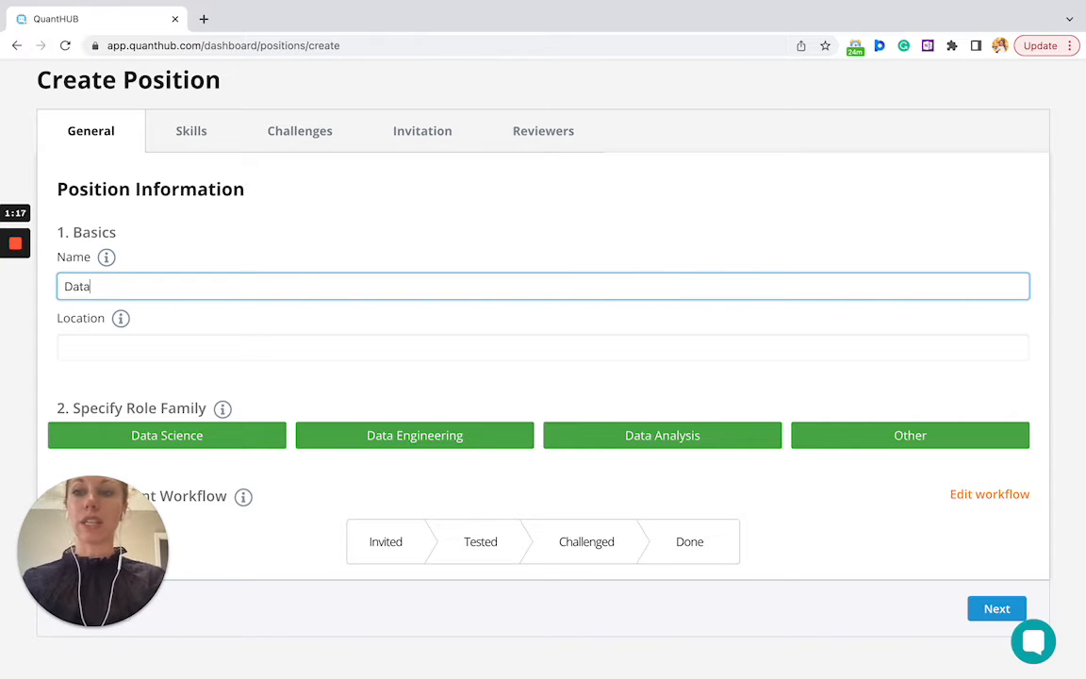
text( Science Base)
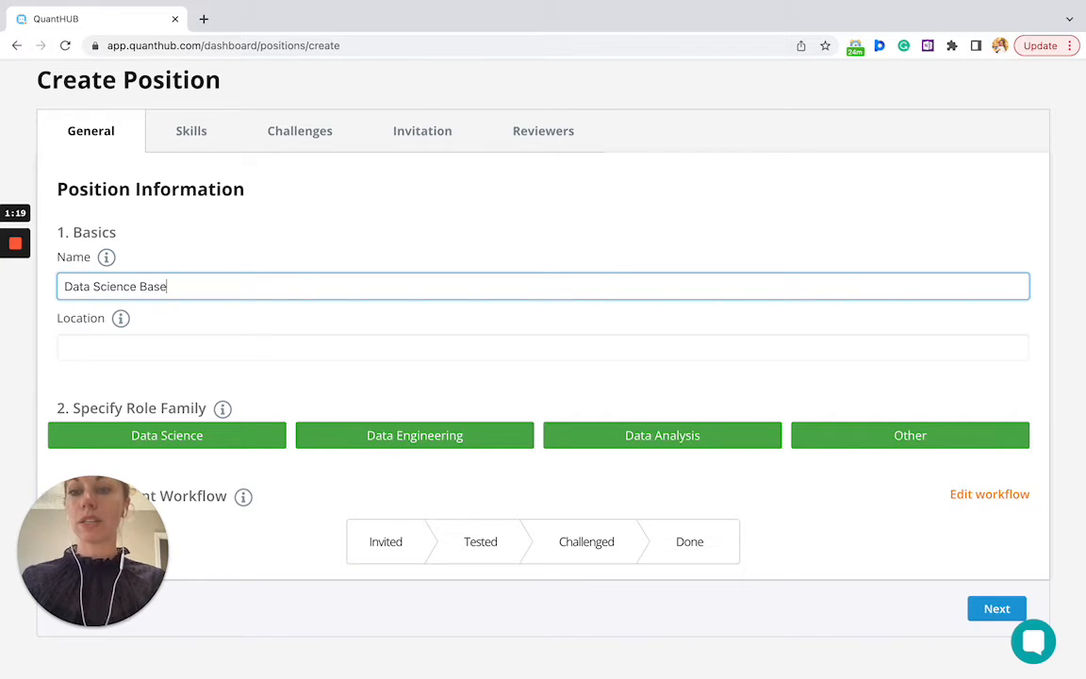
key(BackSpace)
text(ics f)
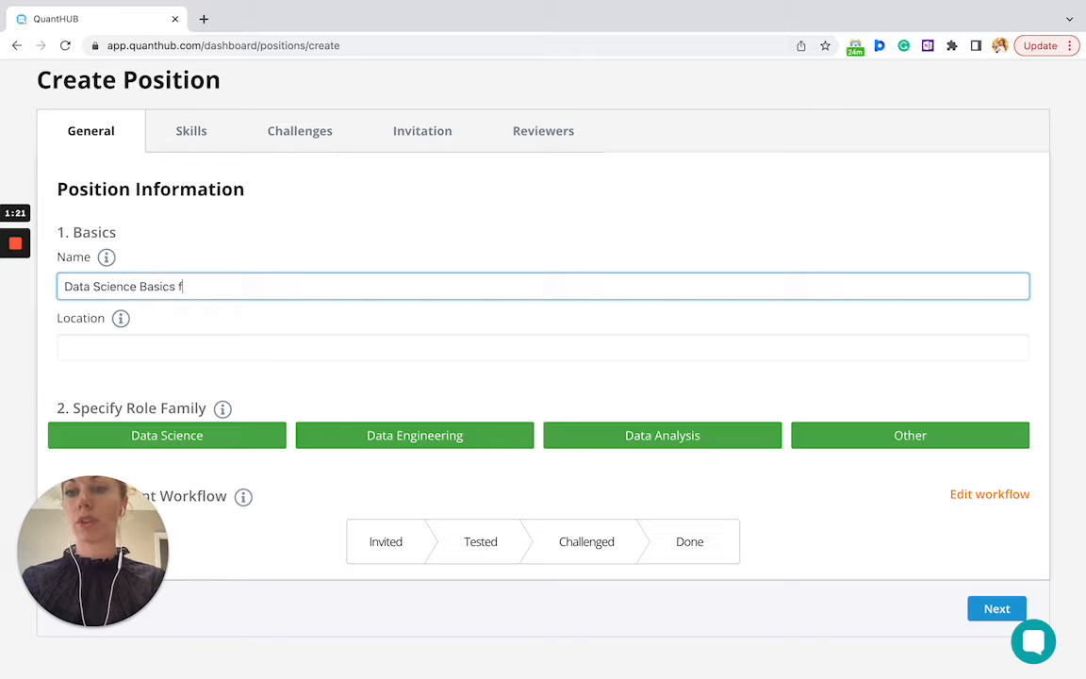
text(or Data )
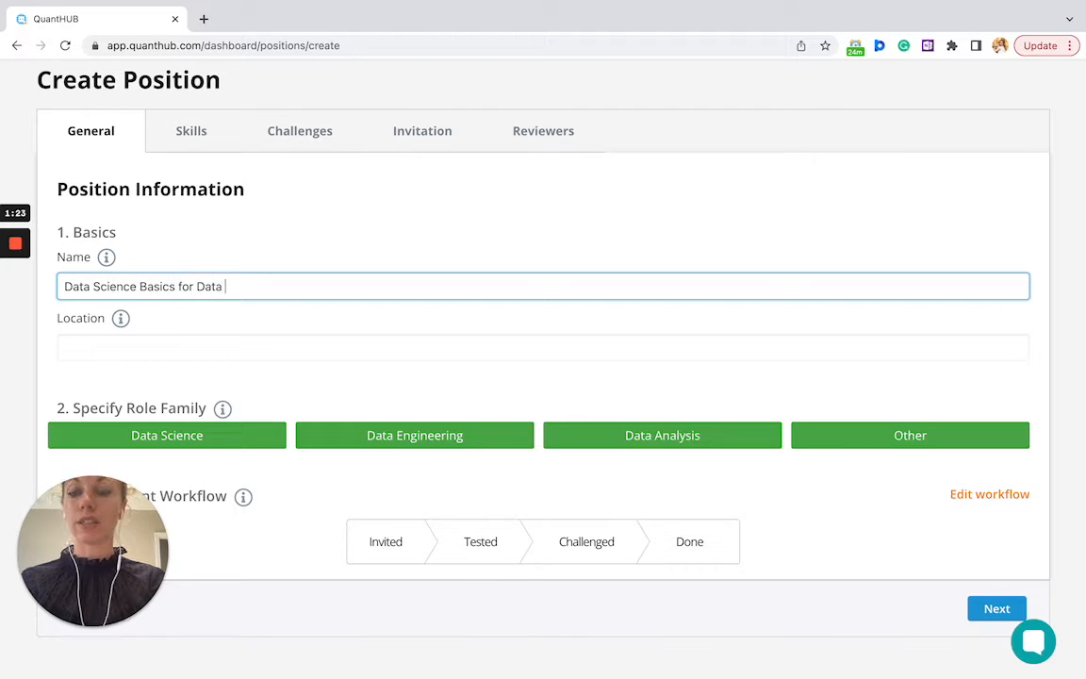
text(Scientist )
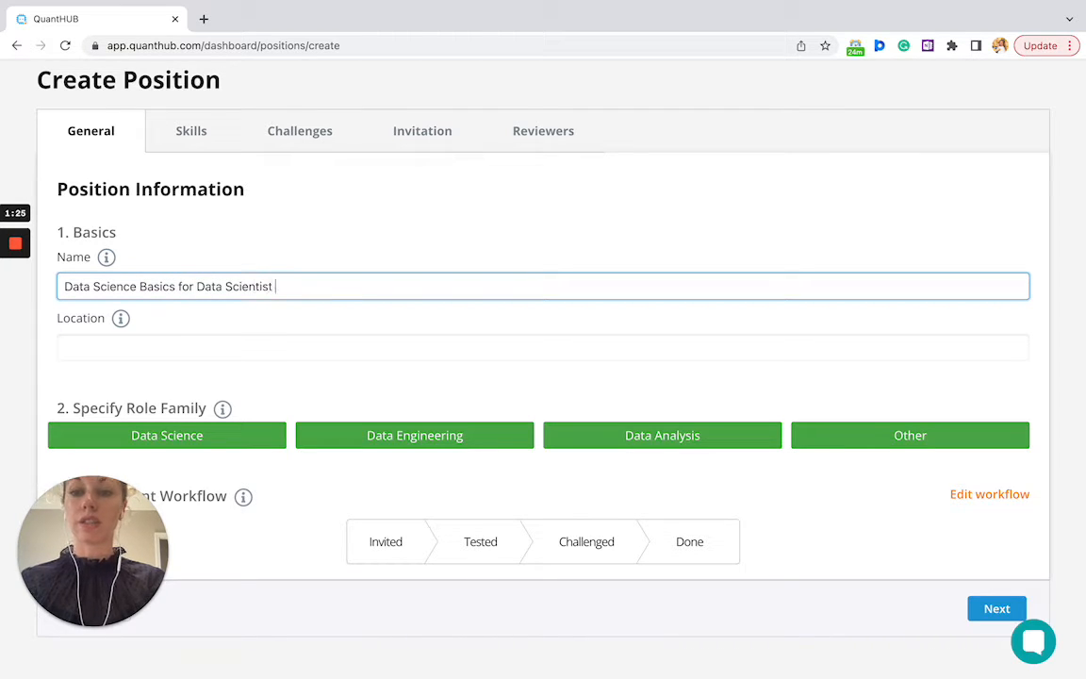
text(2)
Choose Data Science as the position's role family
click(496, 345)
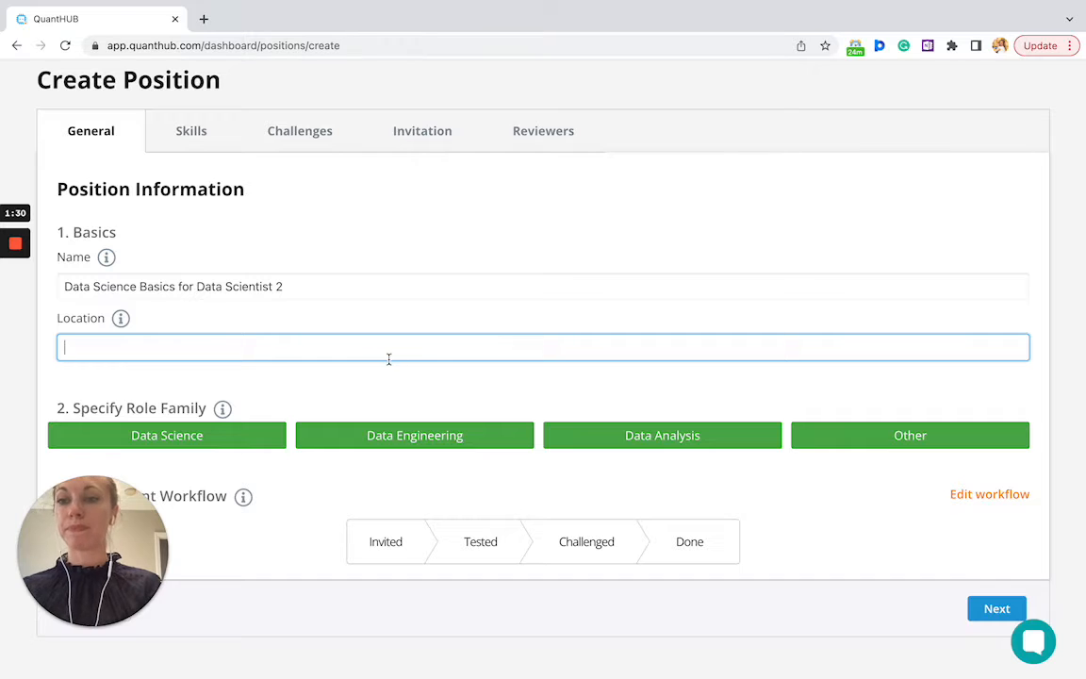
scroll(388, 359, down, 1)
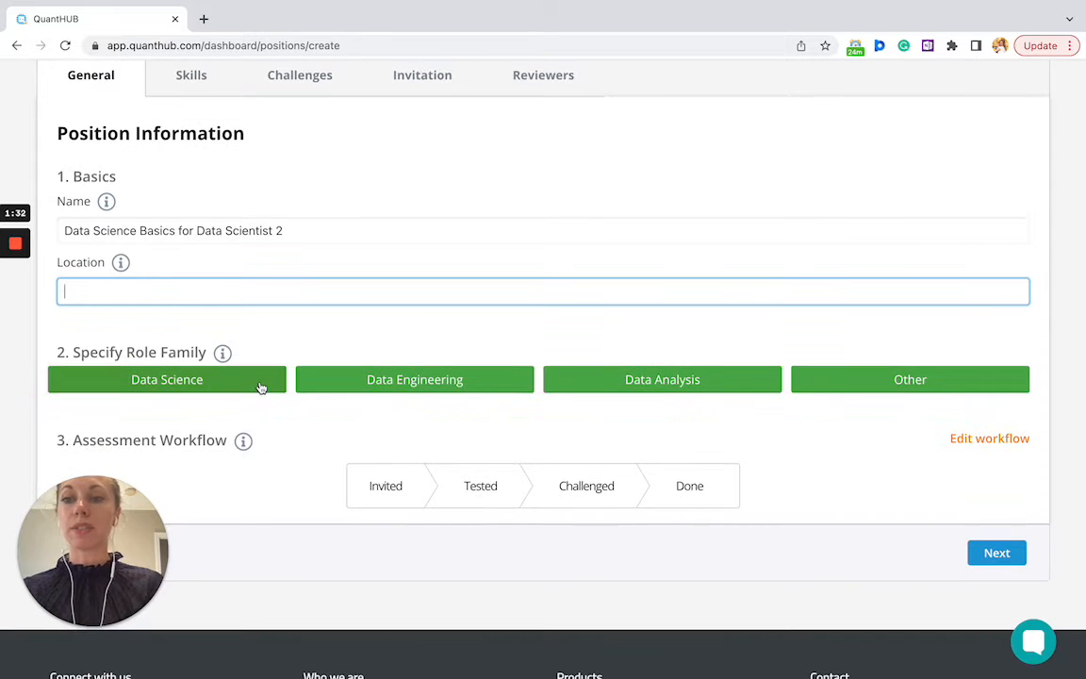
click(252, 386)
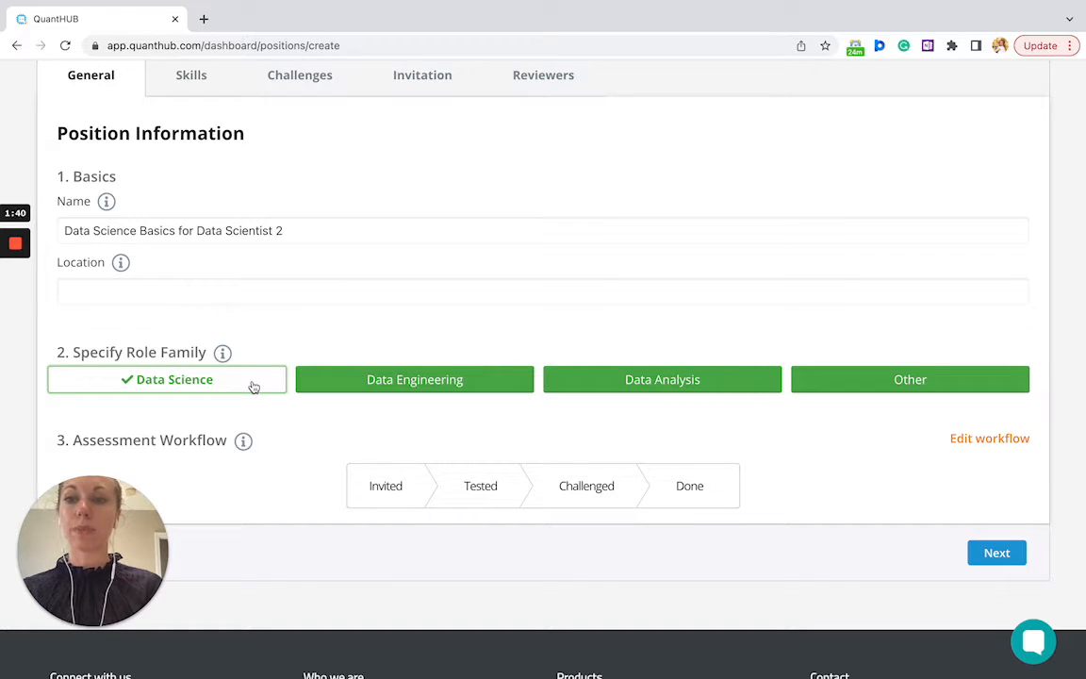
scroll(253, 386, down, 1)
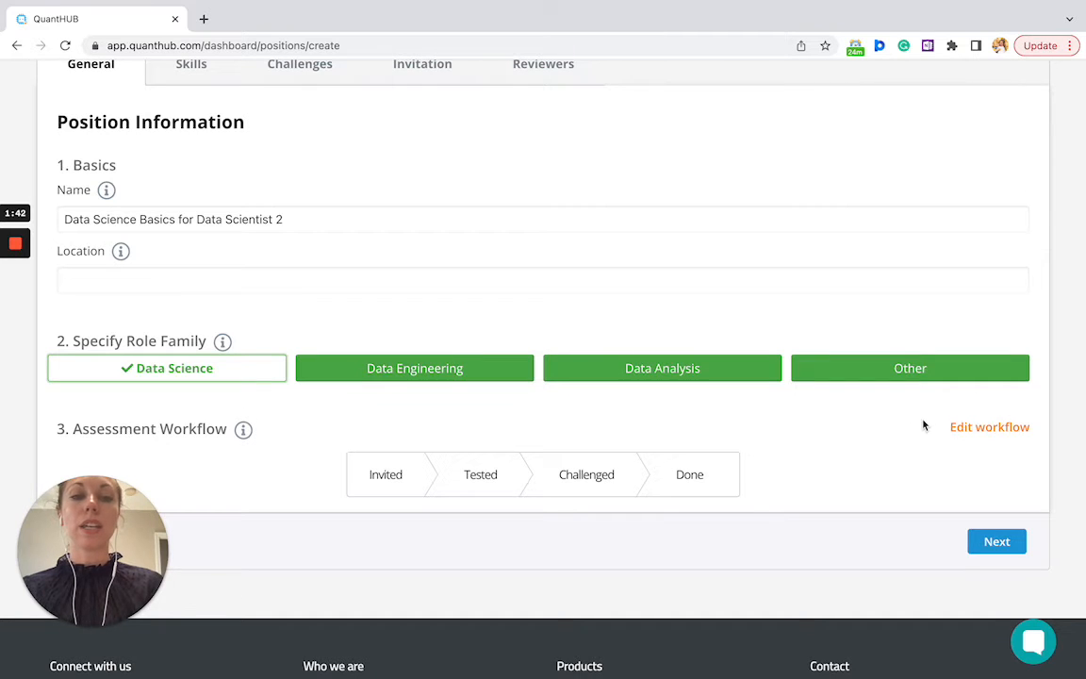
Save the workflow as Test Only so it runs Invited, Tested and Done
click(986, 432)
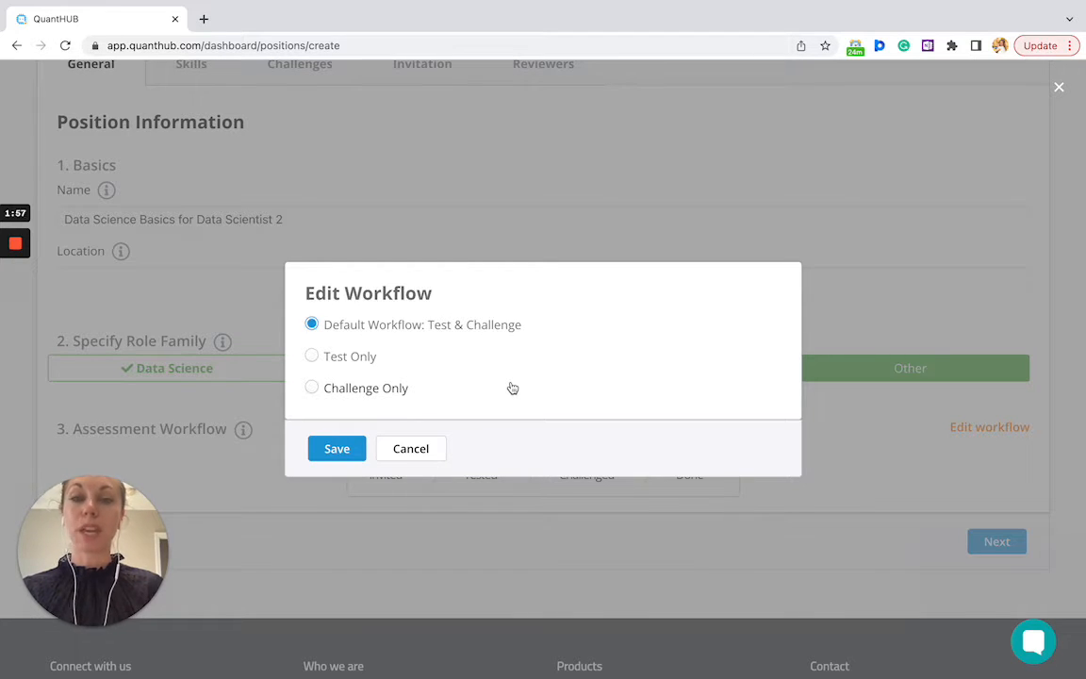
click(321, 367)
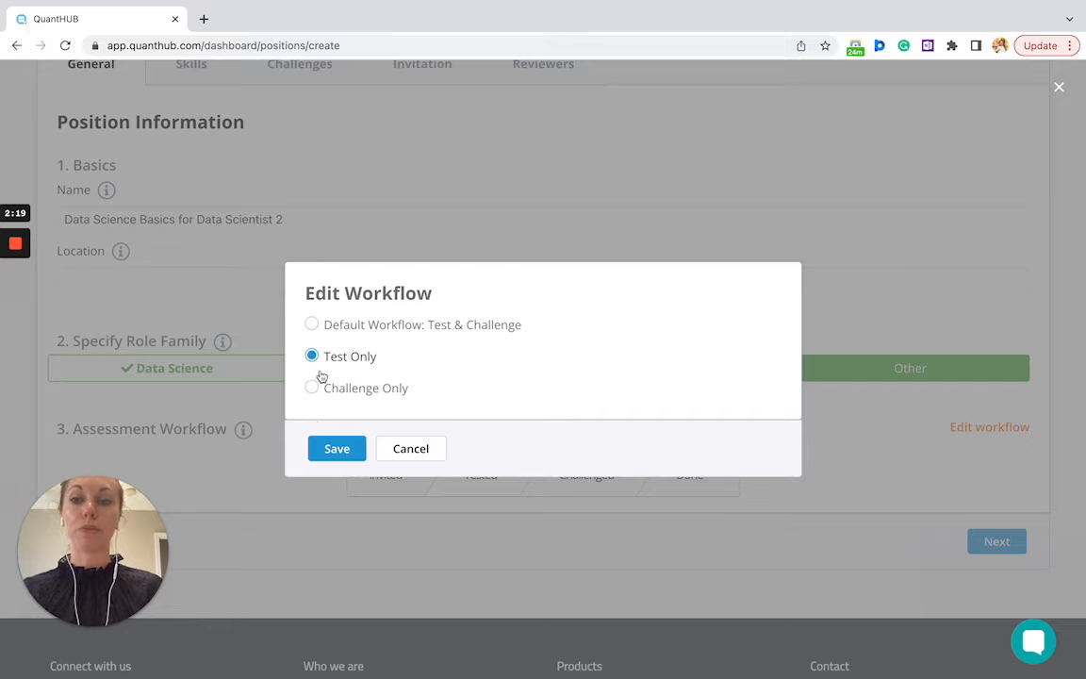
click(337, 449)
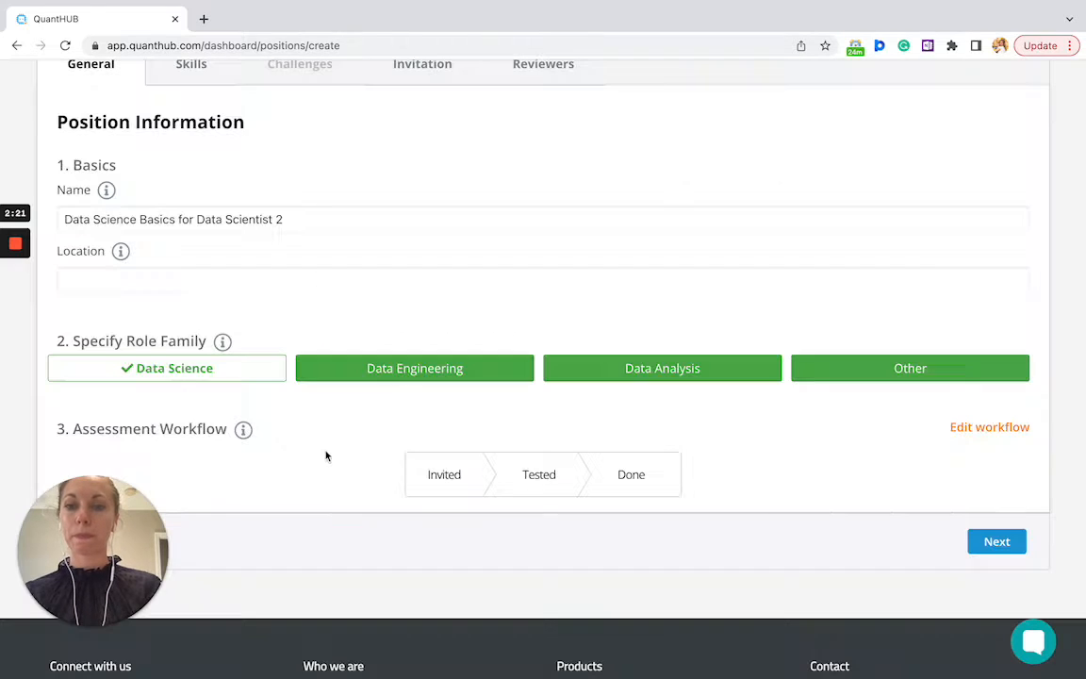
On the Skills step, enter 'Data Science Basics' as the test name, then move to Test Instructions
click(994, 542)
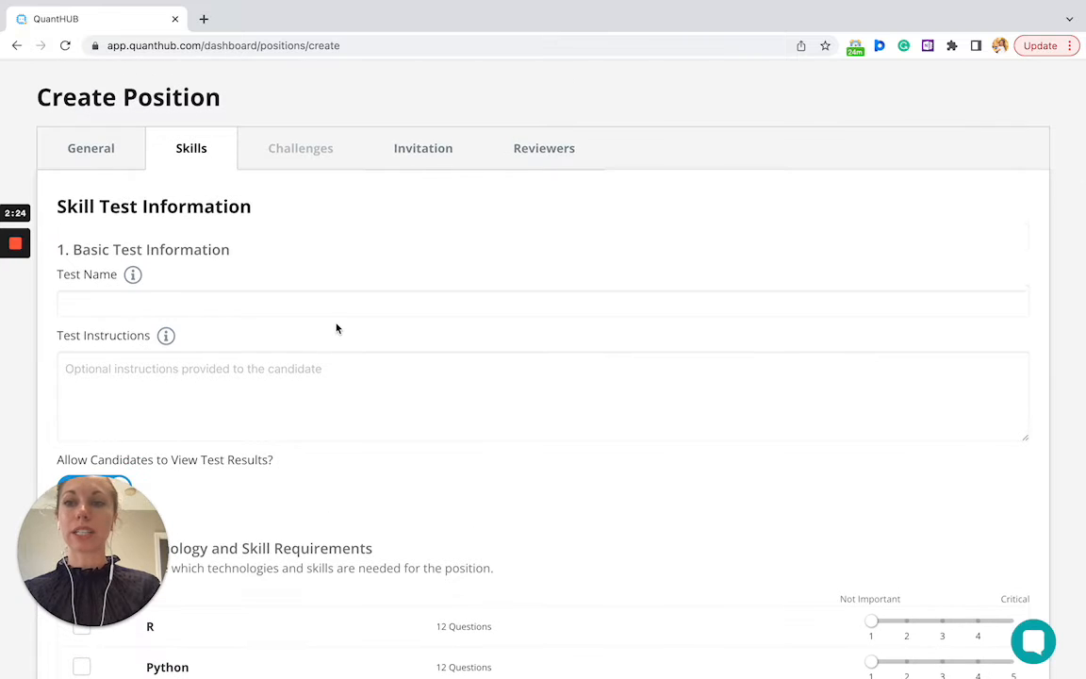
click(300, 301)
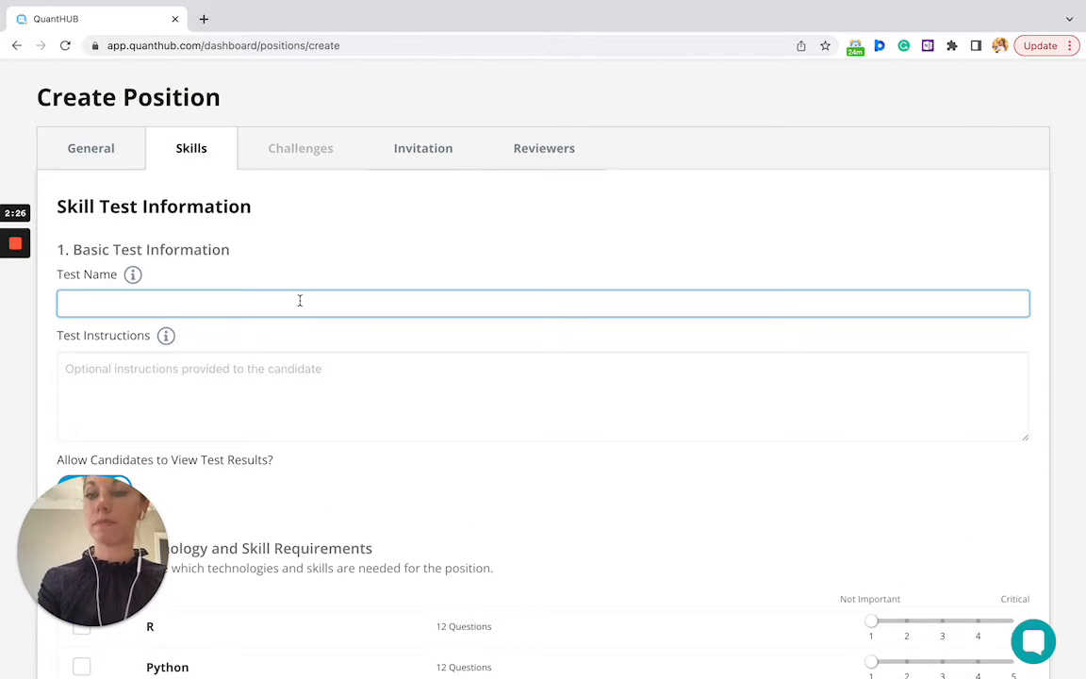
text(Dat)
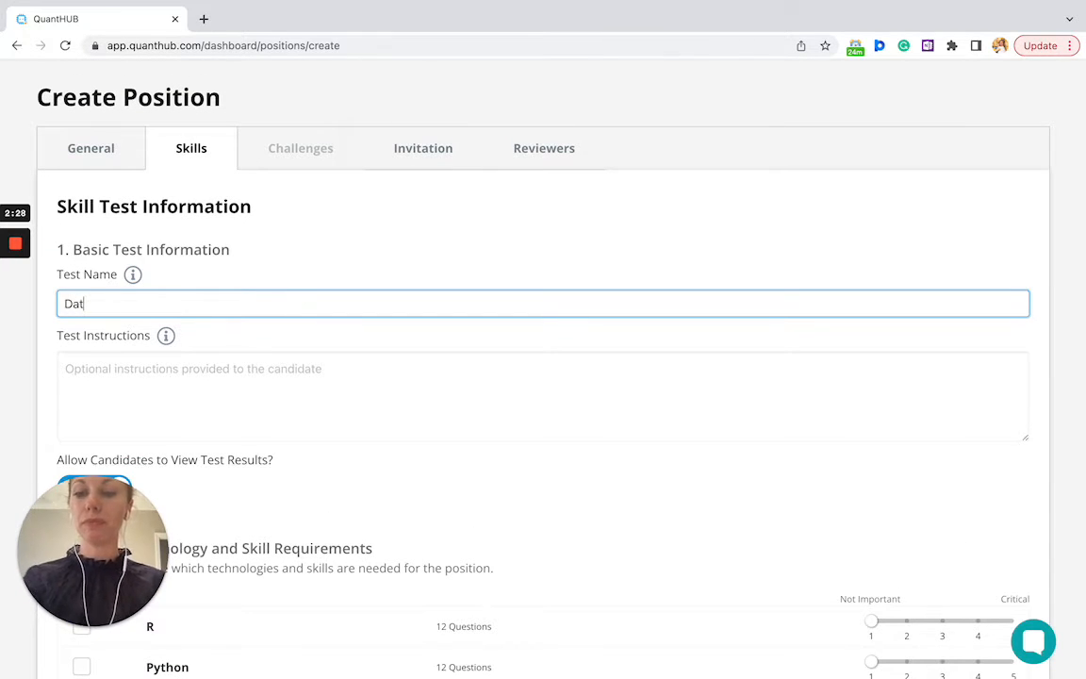
text(a Science Basics)
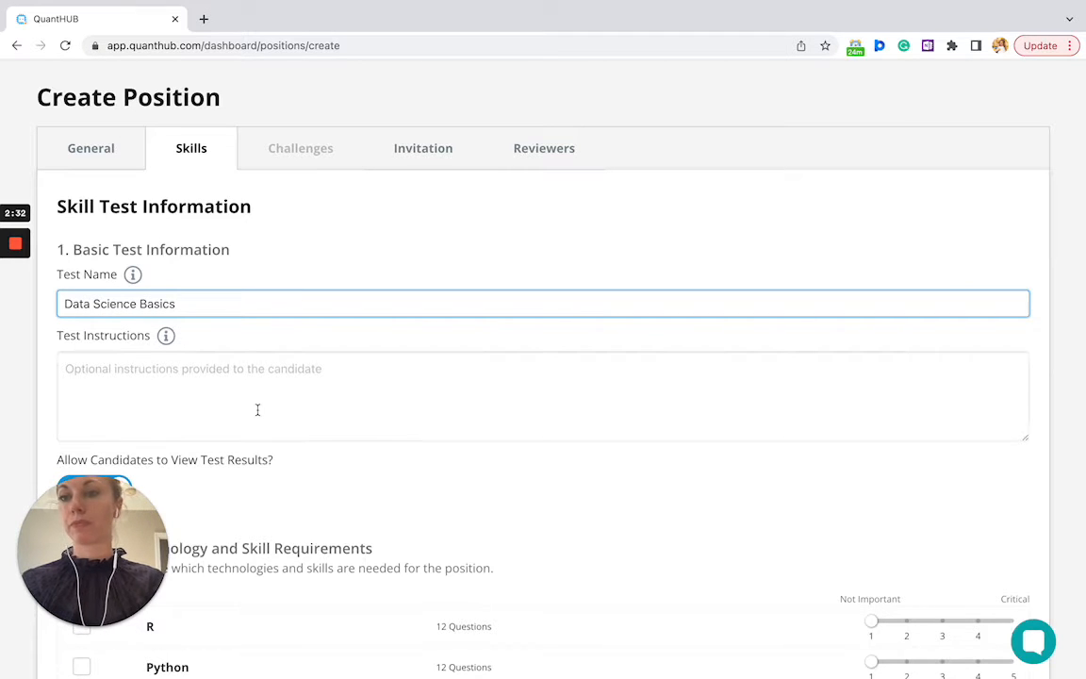
scroll(257, 409, down, 1)
scroll(258, 409, down, 1)
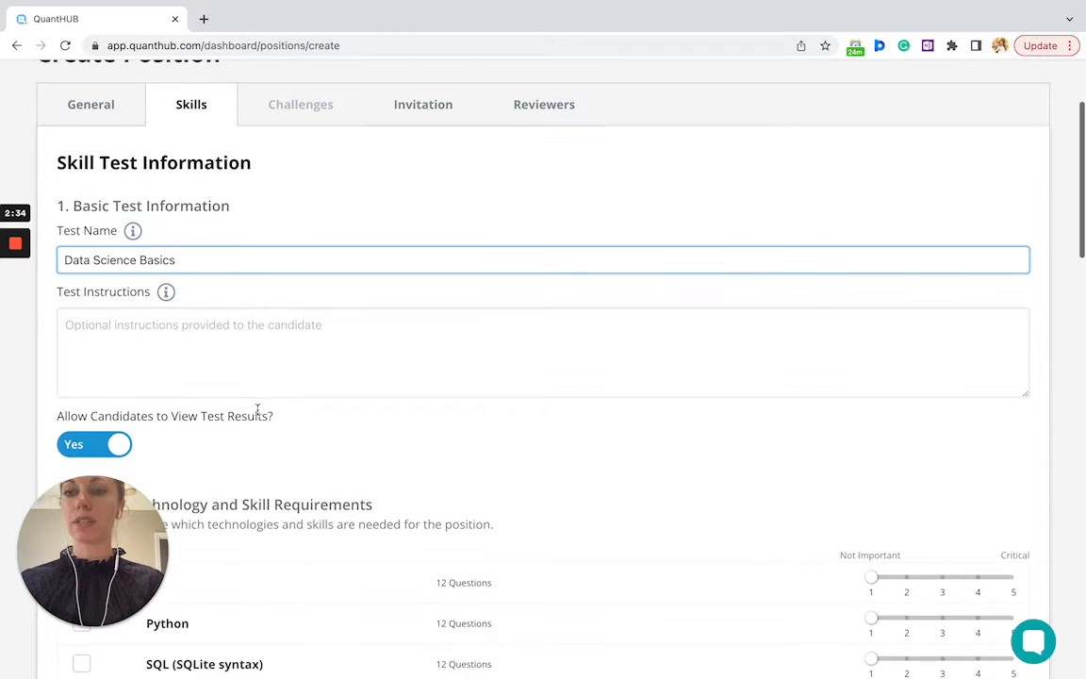
click(218, 342)
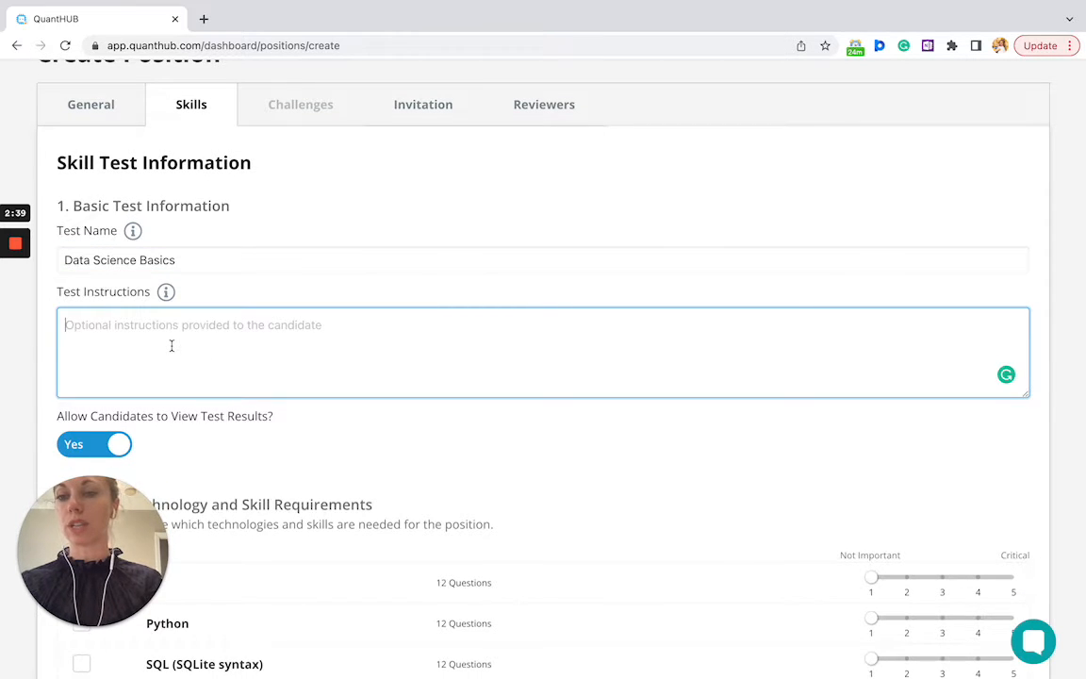
scroll(170, 346, down, 2)
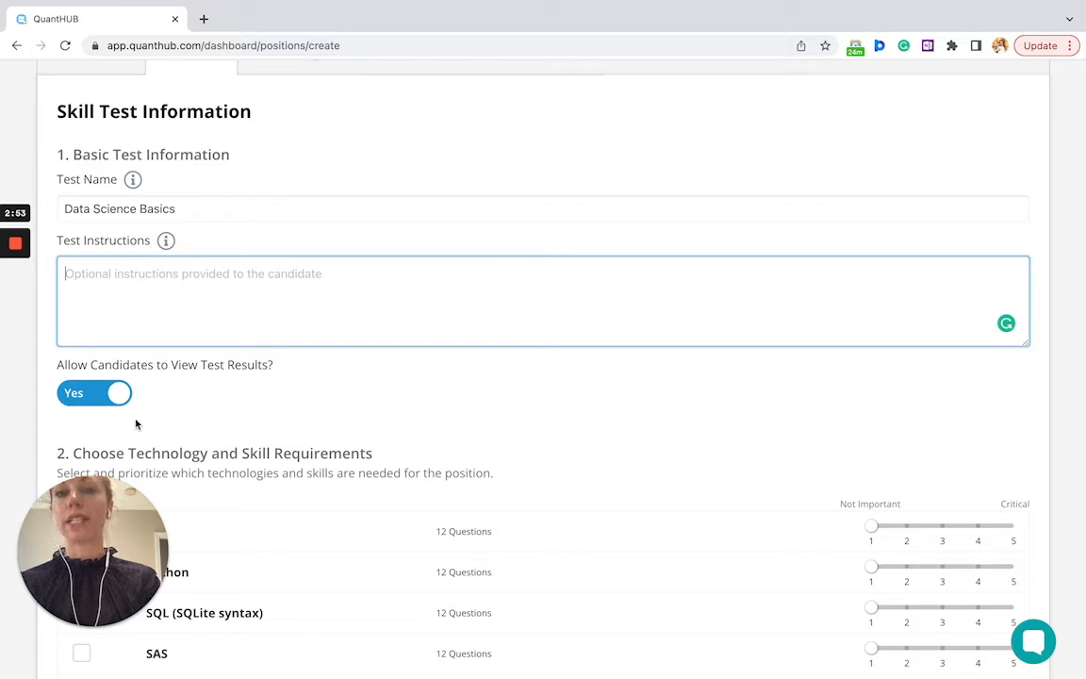
scroll(136, 425, down, 1)
Tick Python and Modeling in the Technology and Skill Requirements list
scroll(136, 425, down, 1)
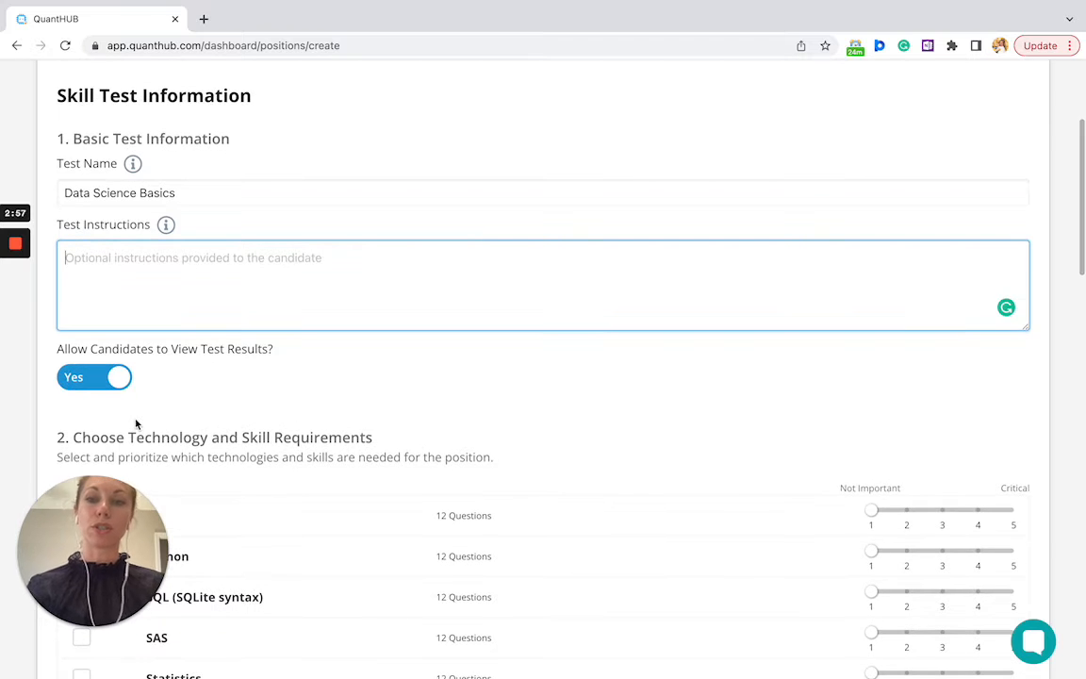
scroll(136, 425, down, 1)
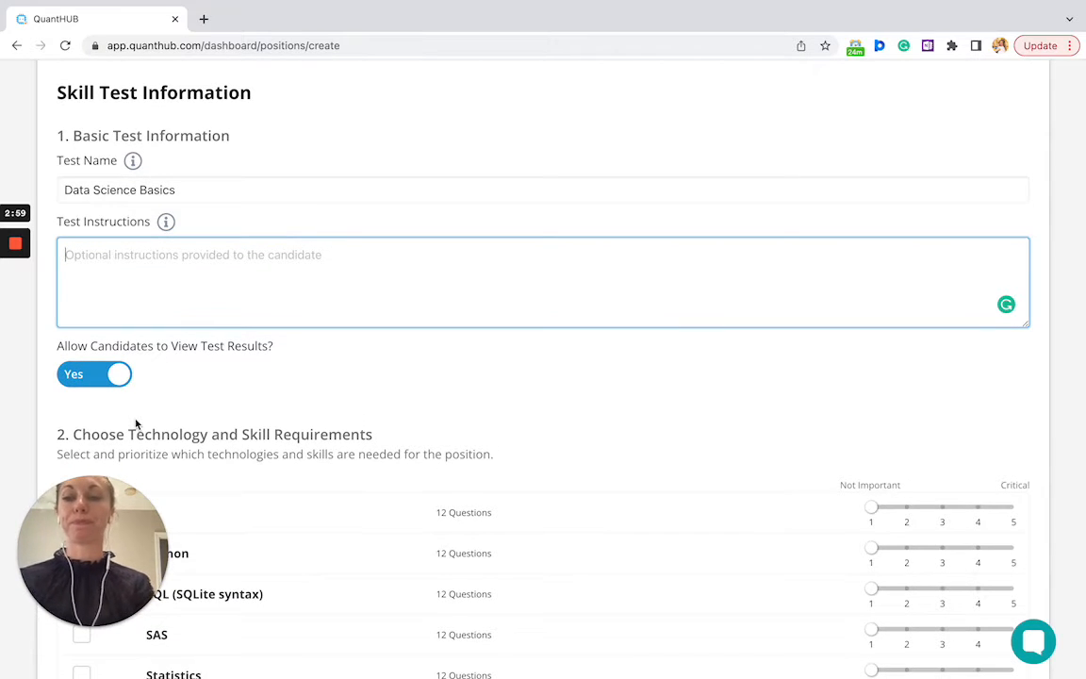
scroll(136, 425, down, 3)
scroll(136, 425, down, 5)
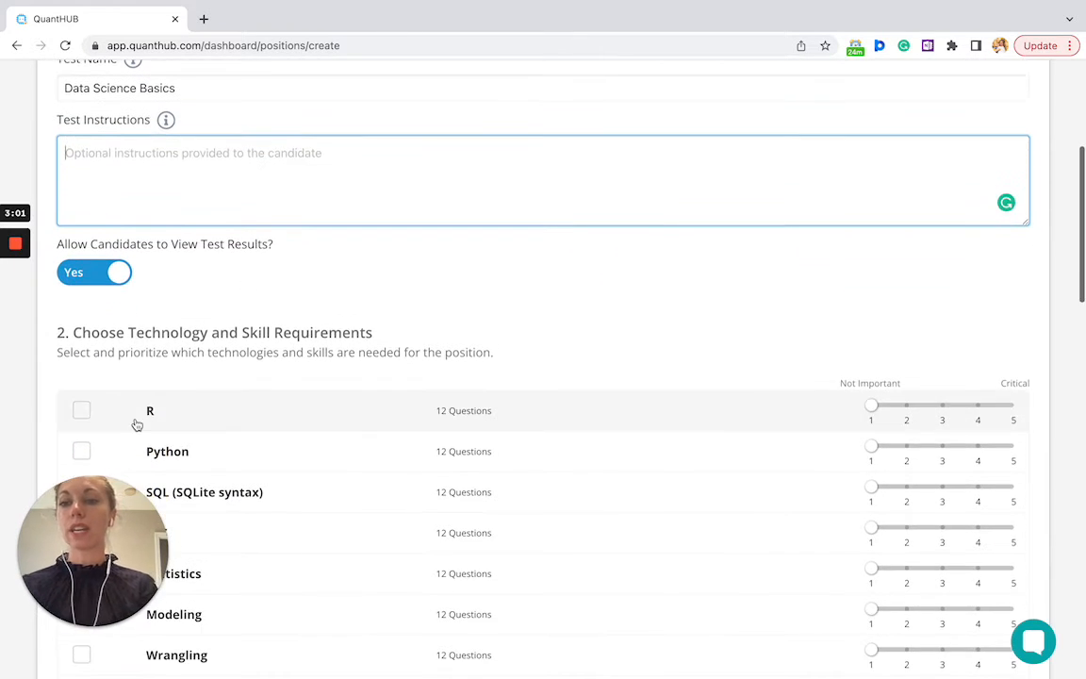
scroll(136, 425, down, 5)
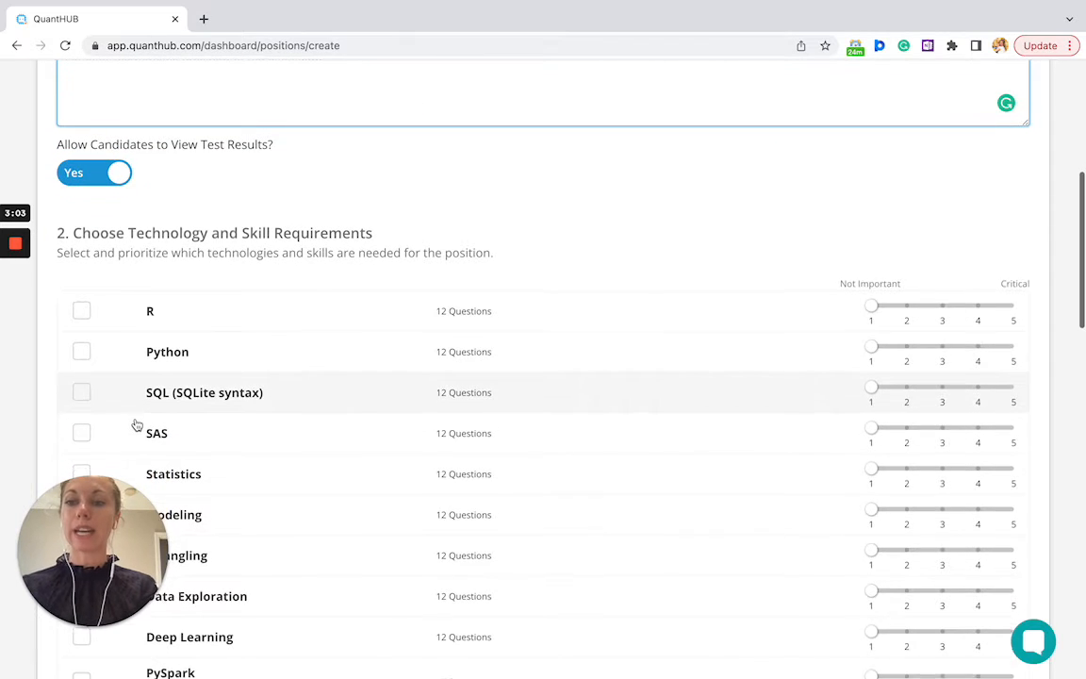
scroll(135, 425, down, 3)
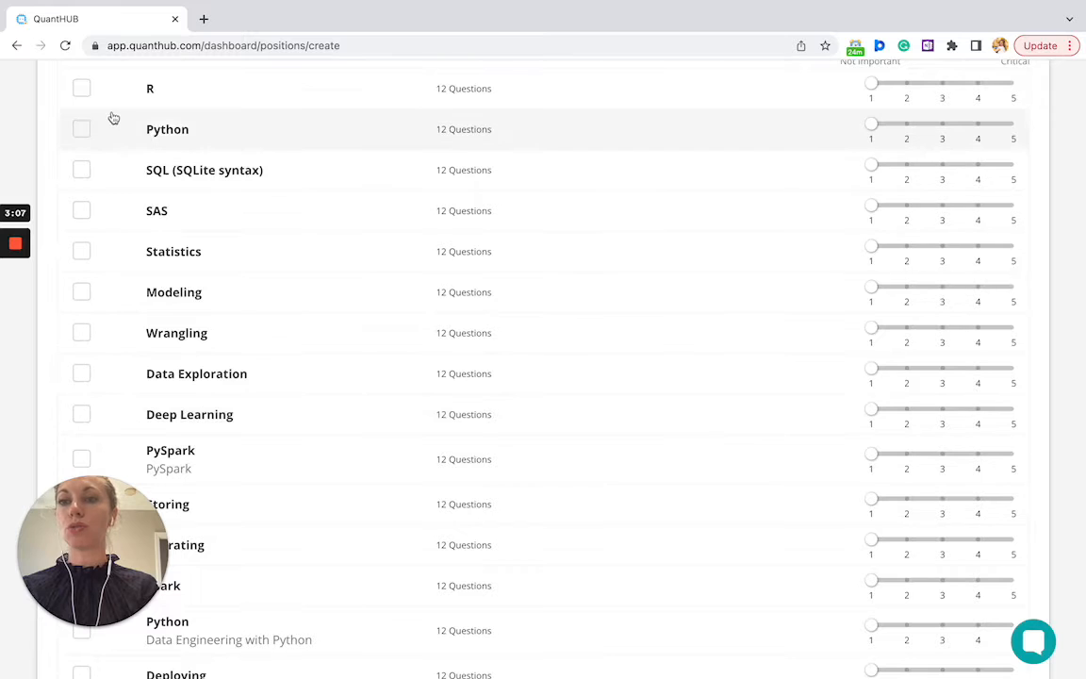
click(82, 130)
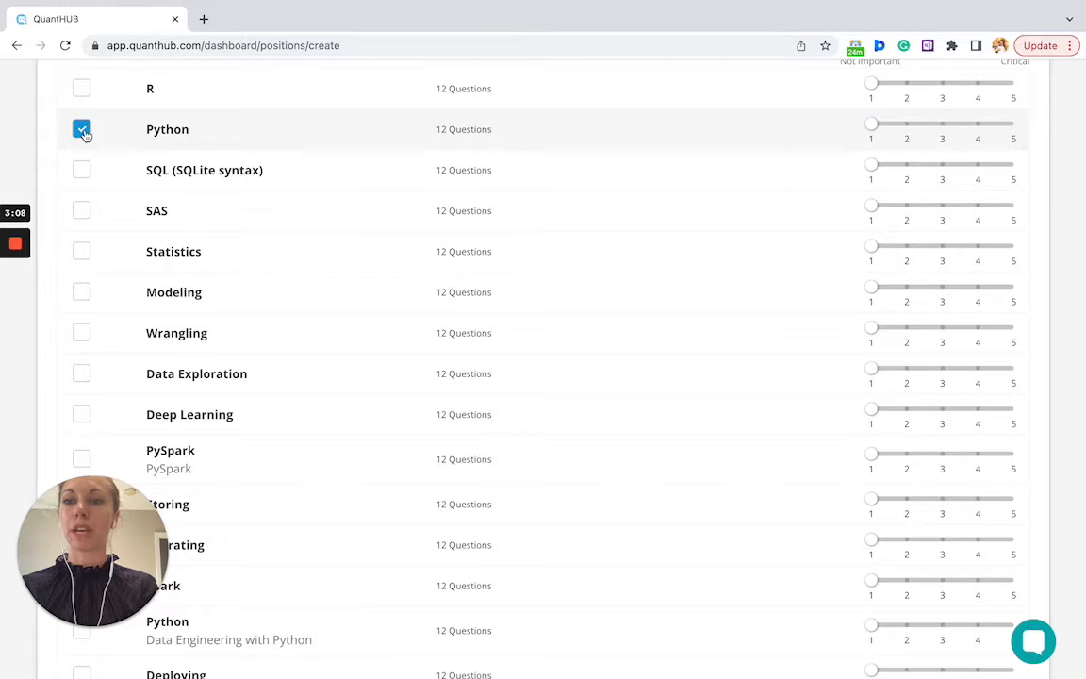
click(82, 292)
Tick Data Essentials as the third tested skill and review the list
scroll(135, 352, down, 2)
scroll(135, 352, down, 5)
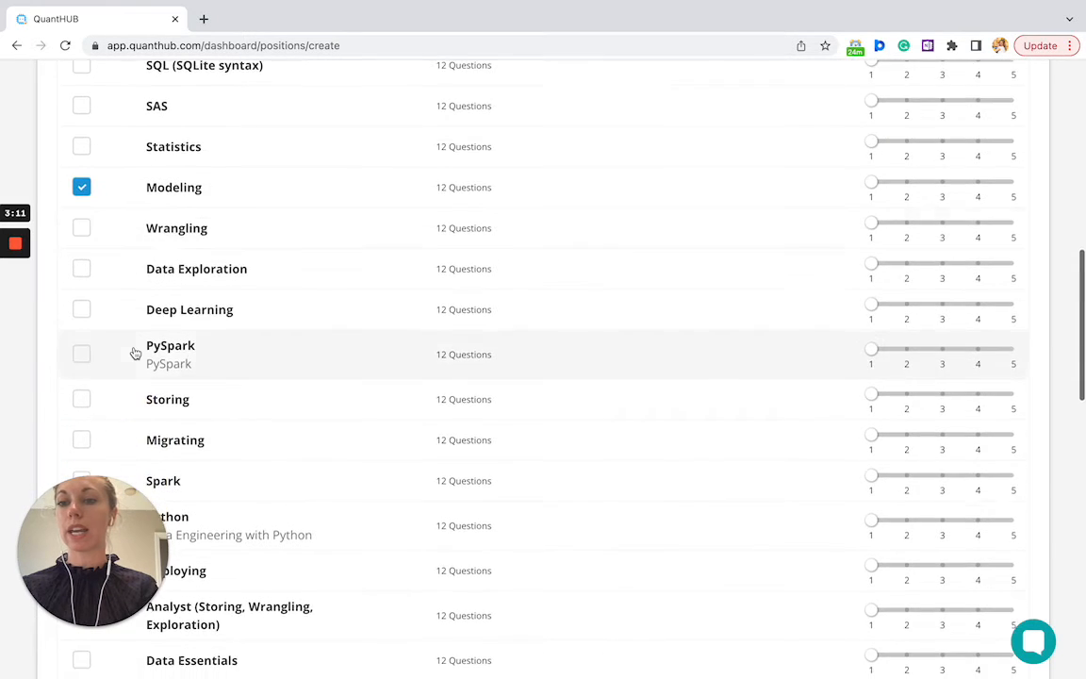
scroll(136, 352, down, 5)
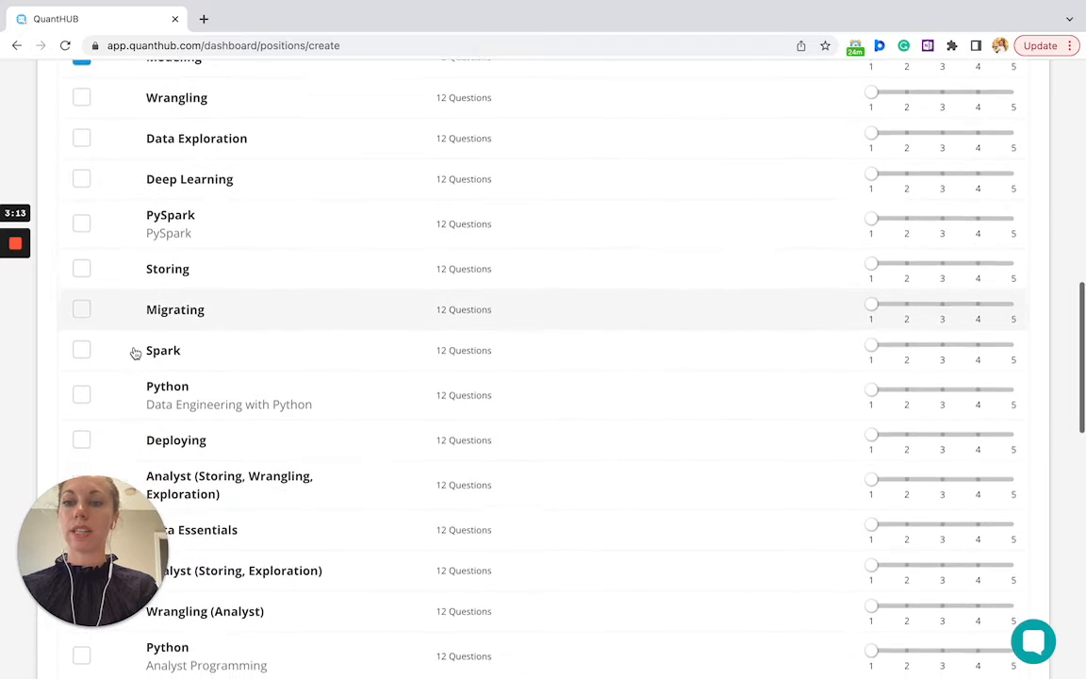
click(83, 402)
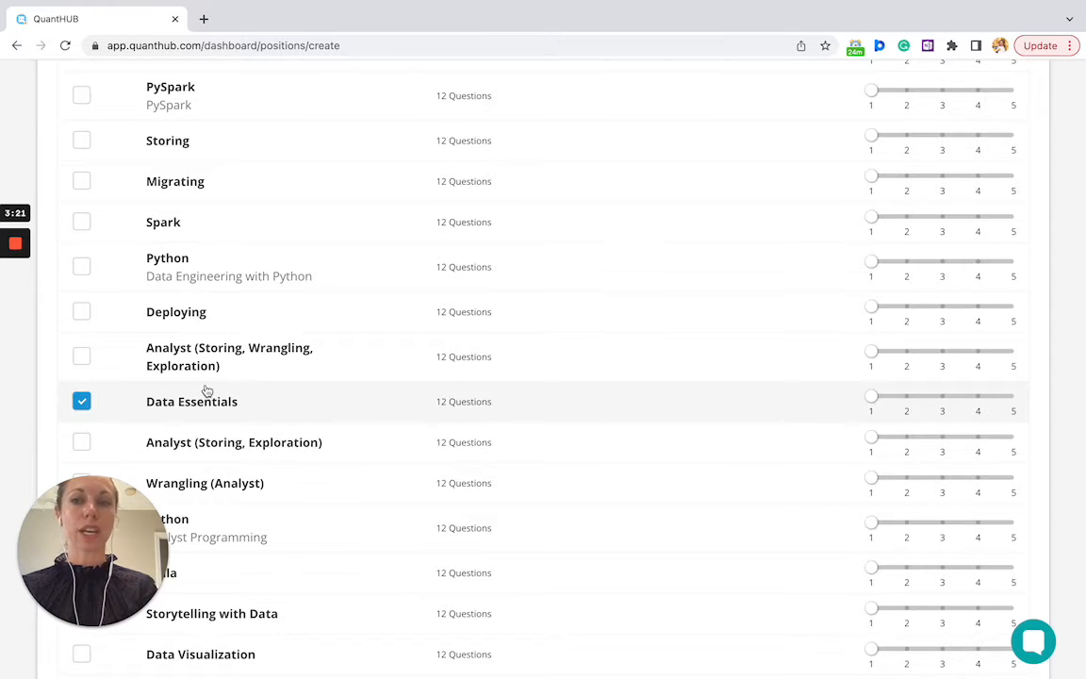
scroll(206, 391, up, 2)
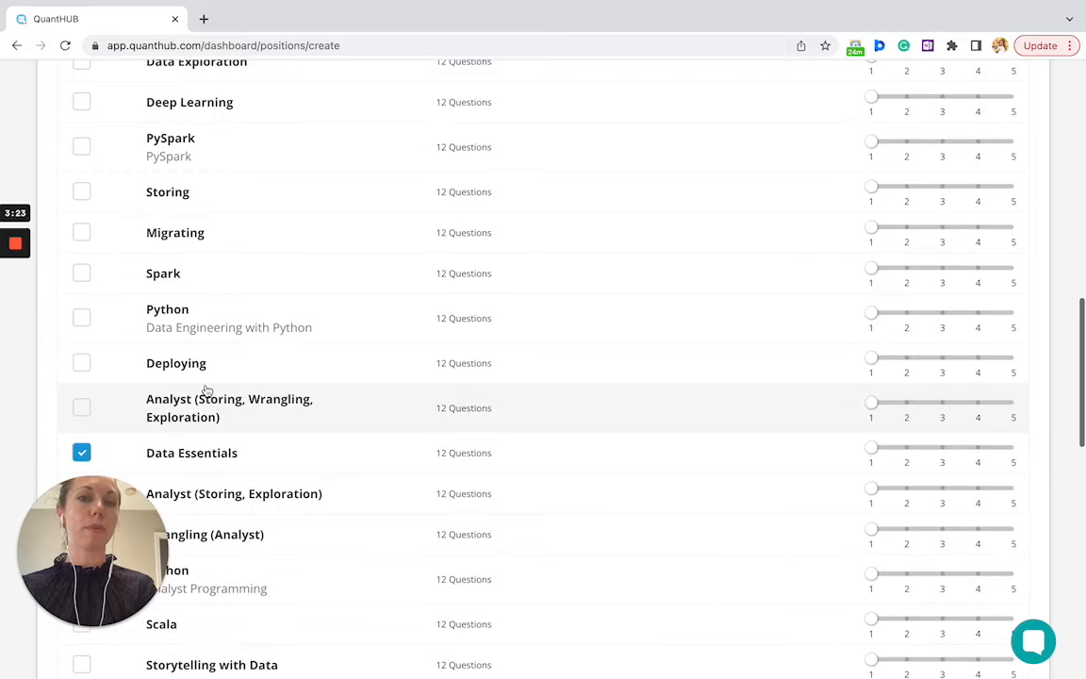
scroll(207, 391, up, 5)
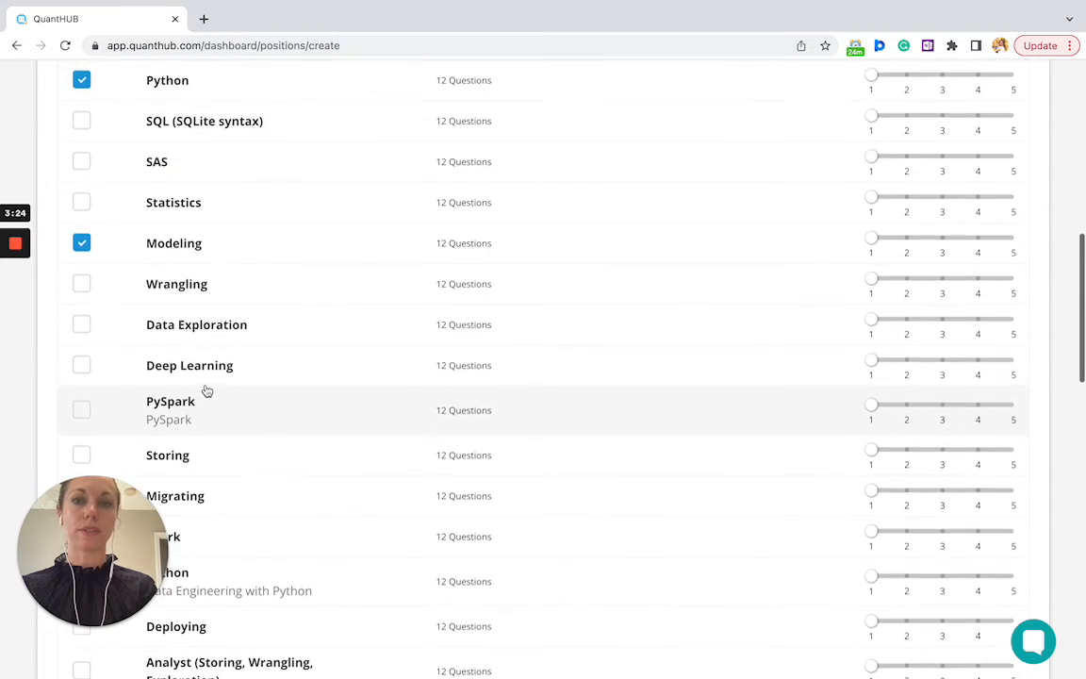
scroll(206, 390, up, 2)
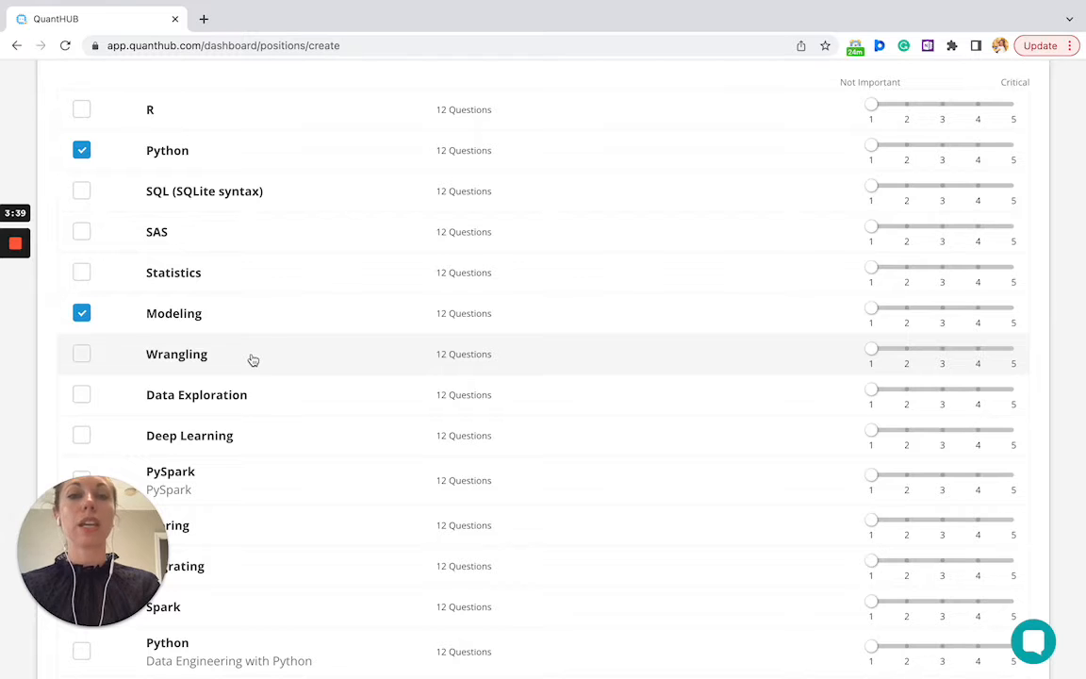
scroll(855, 247, up, 2)
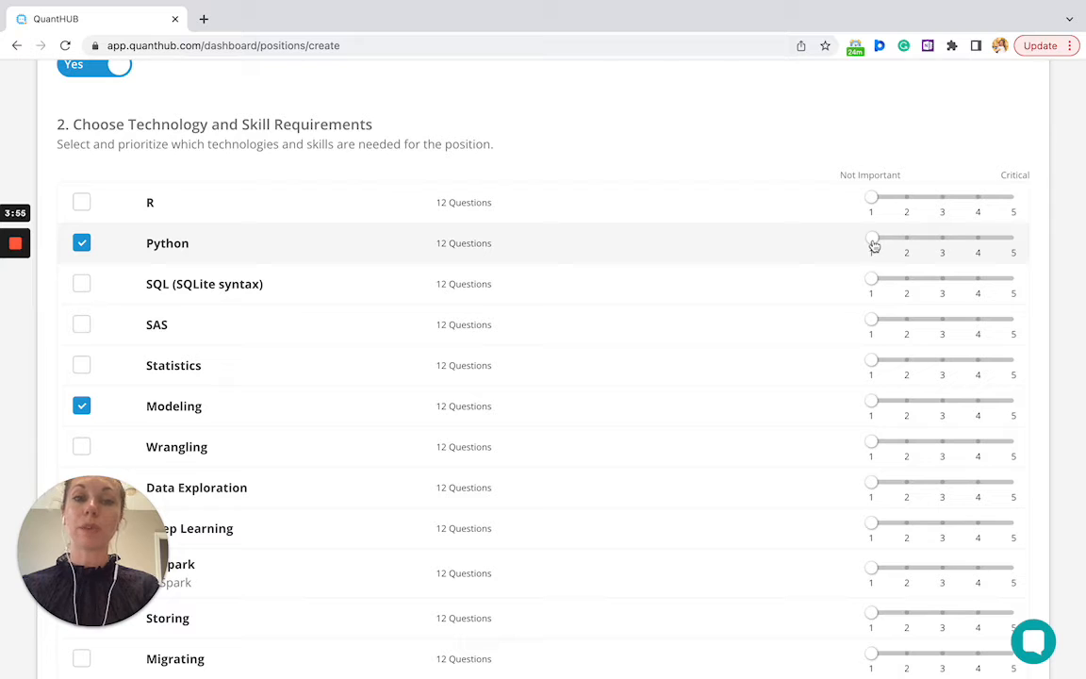
drag(874, 245, 908, 245)
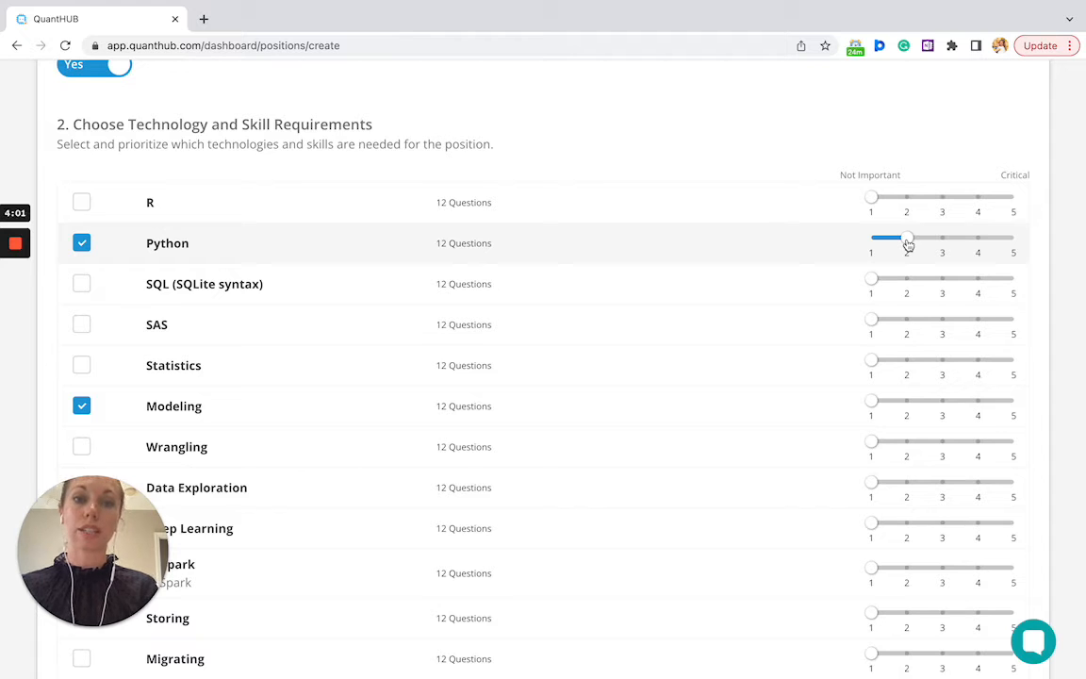
drag(908, 242, 1011, 238)
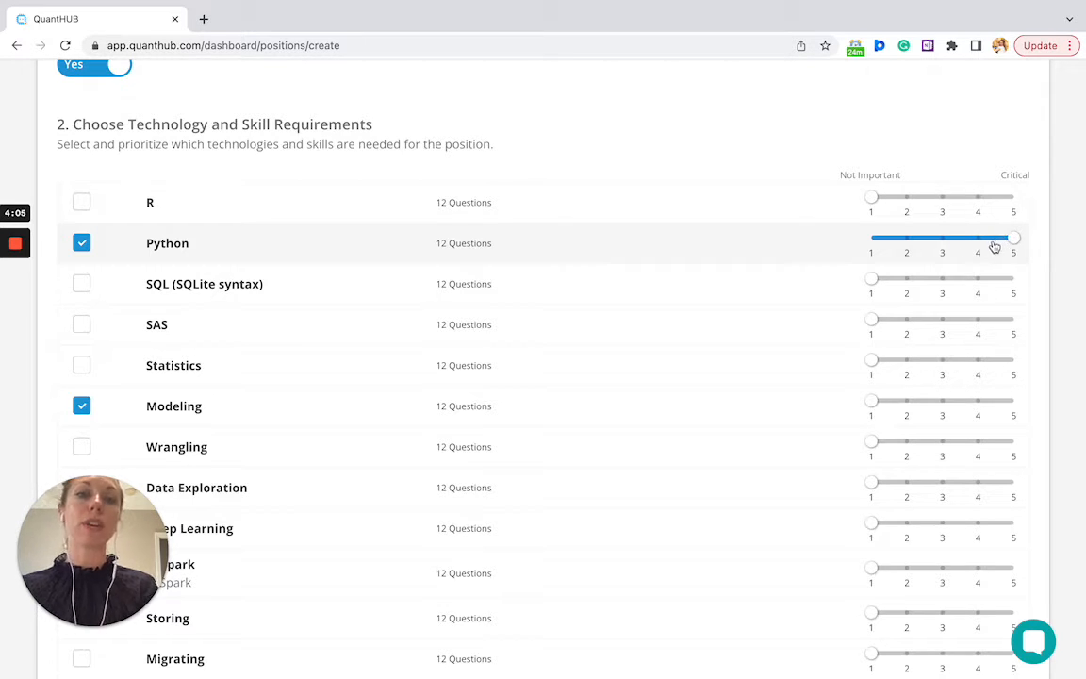
scroll(930, 279, down, 1)
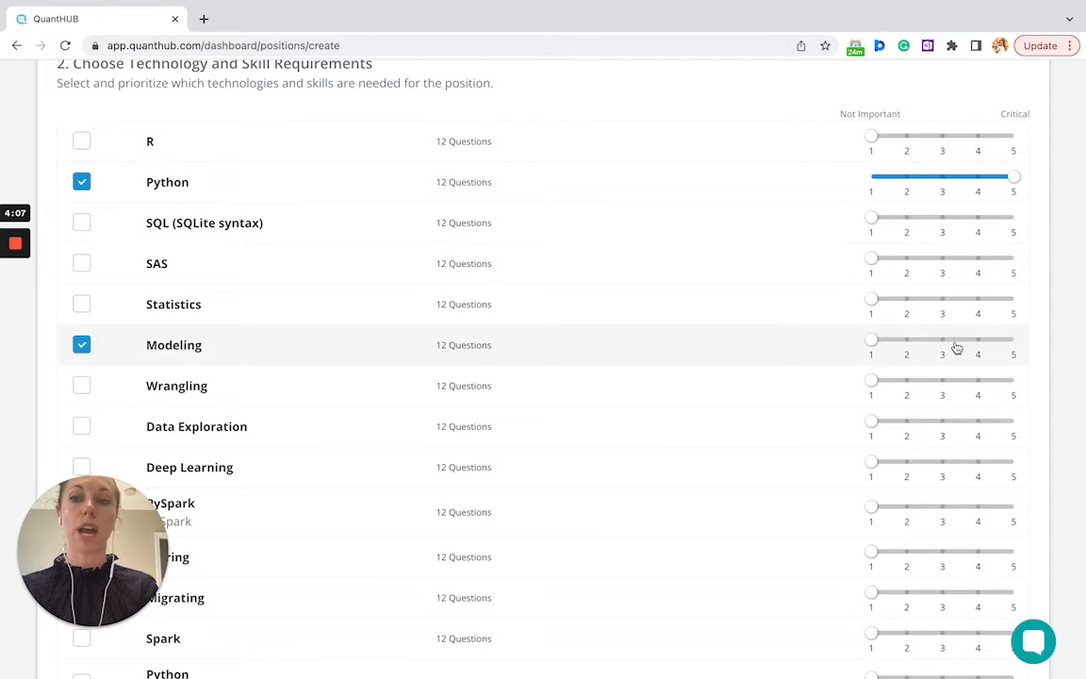
drag(875, 343, 909, 342)
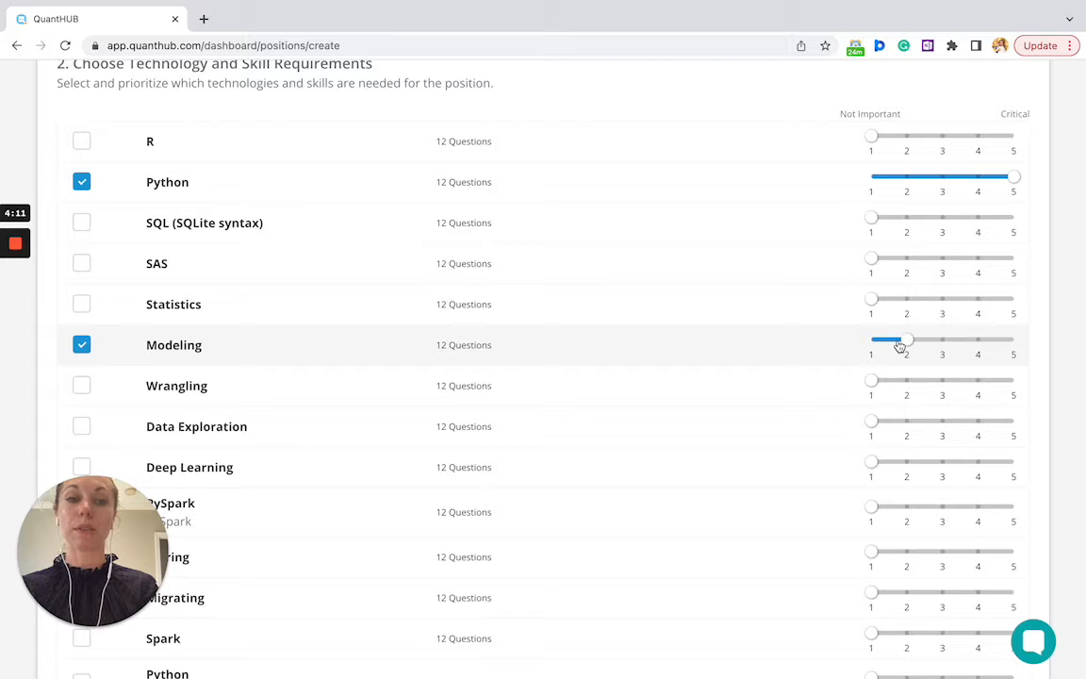
drag(907, 343, 867, 346)
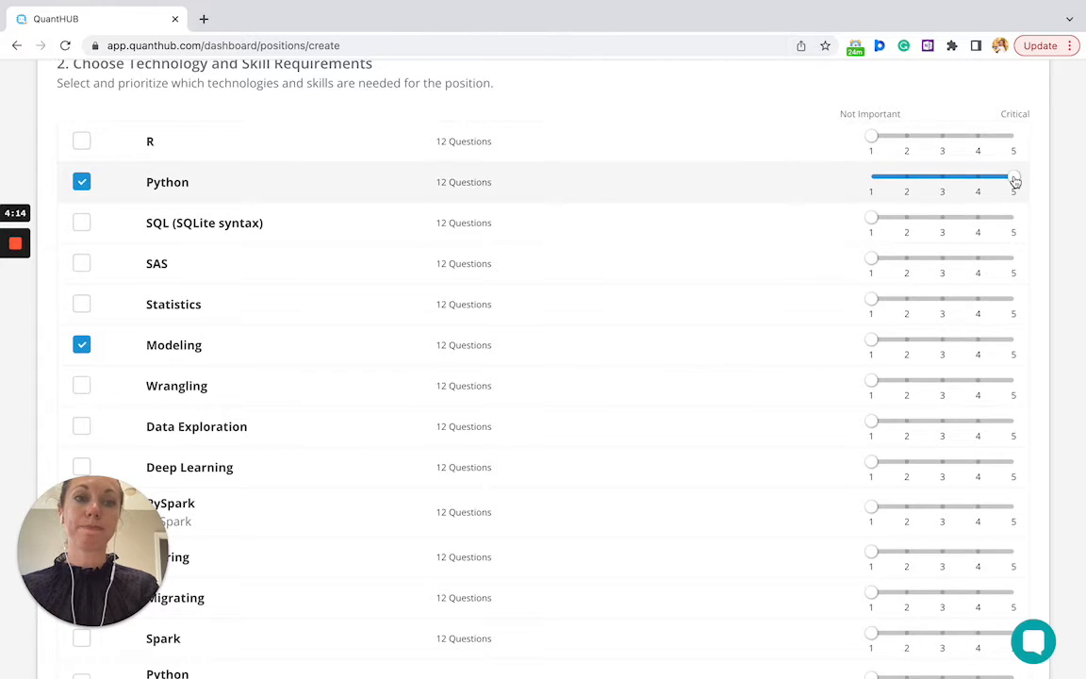
drag(1015, 182, 862, 182)
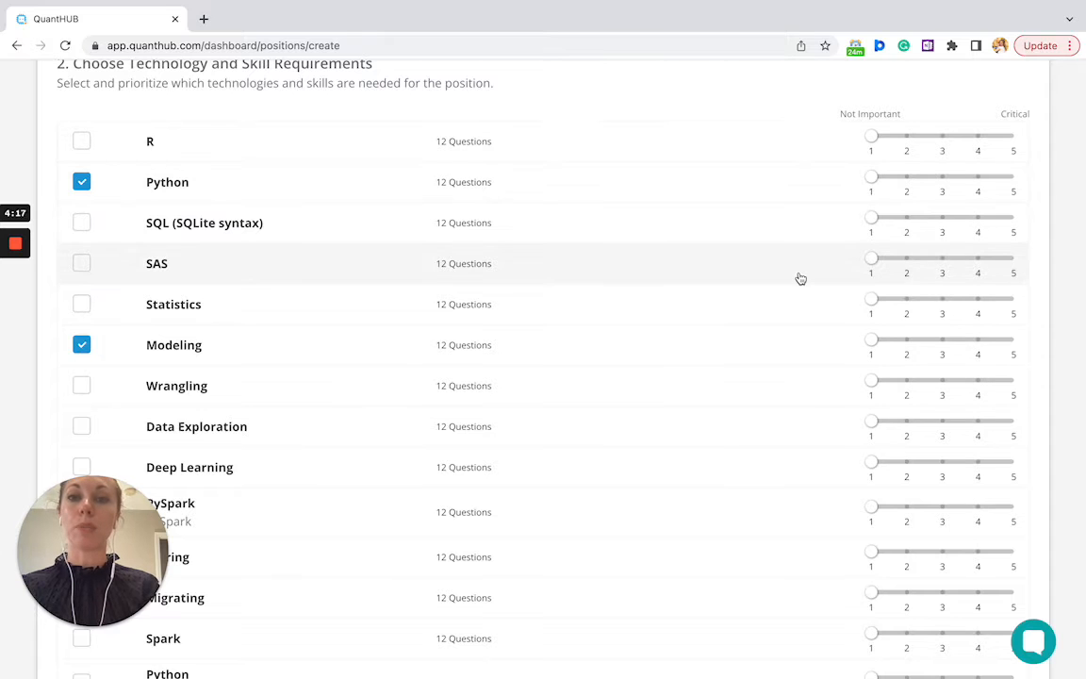
scroll(800, 279, down, 2)
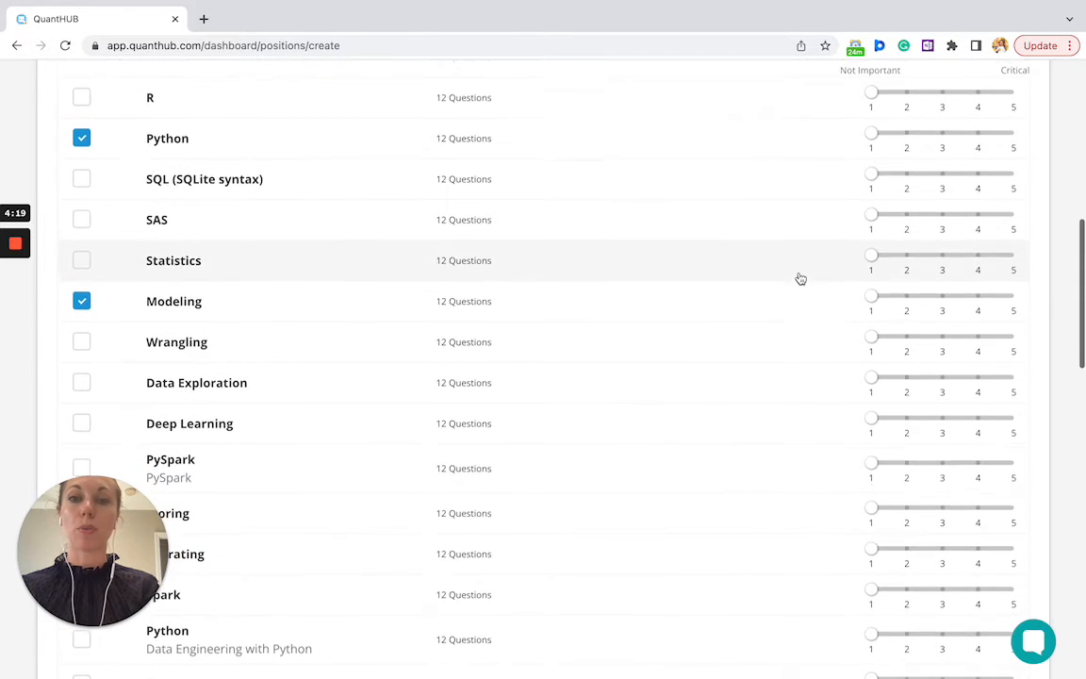
scroll(801, 279, down, 10)
scroll(799, 278, up, 3)
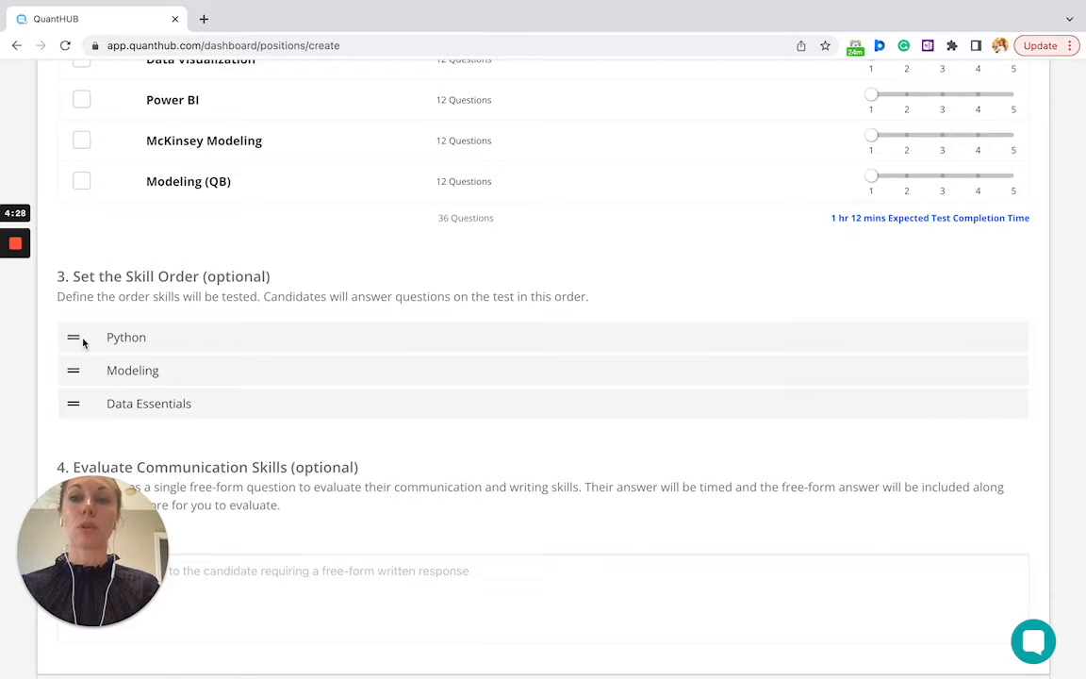
Move Data Essentials above Modeling in the skill order and continue to the Invitation step
drag(72, 405, 72, 373)
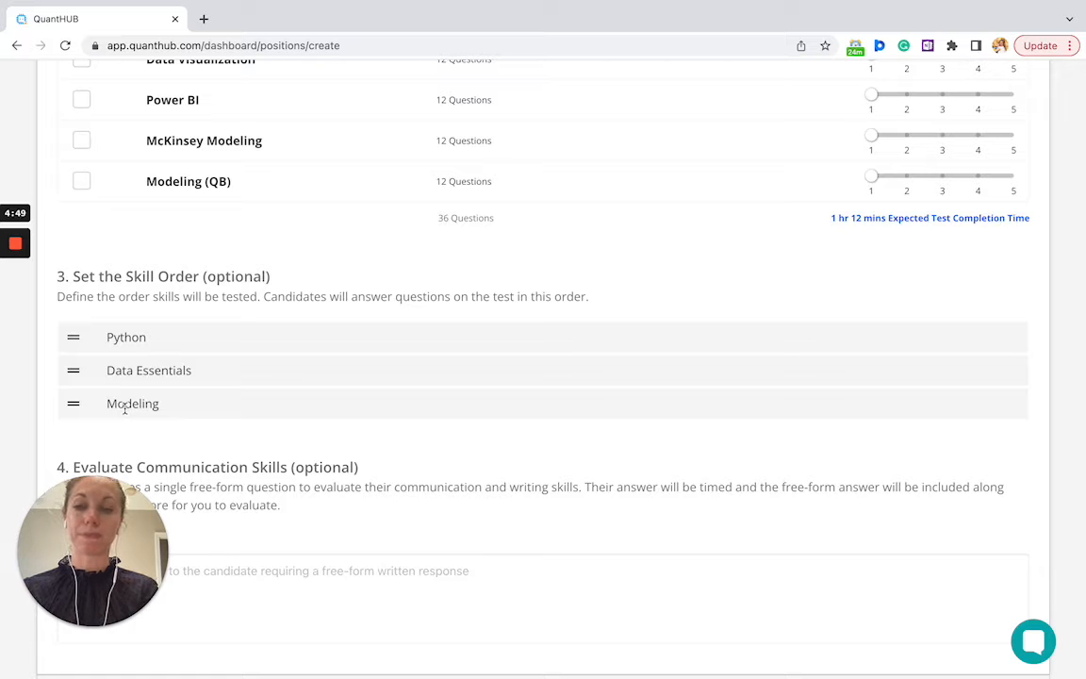
scroll(123, 410, down, 5)
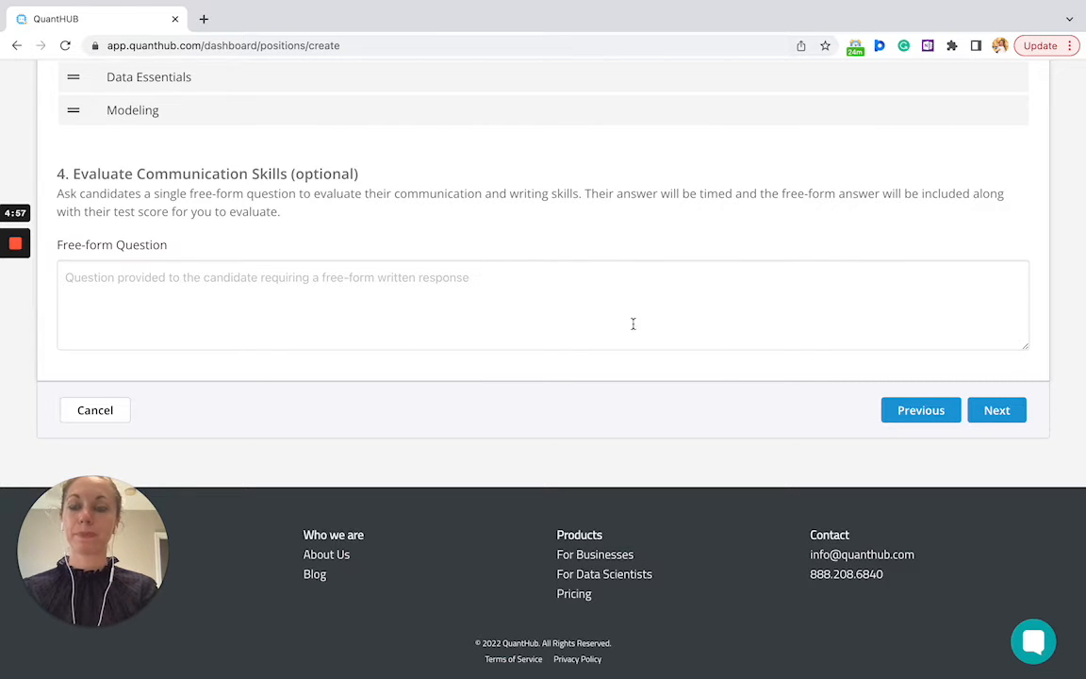
click(998, 410)
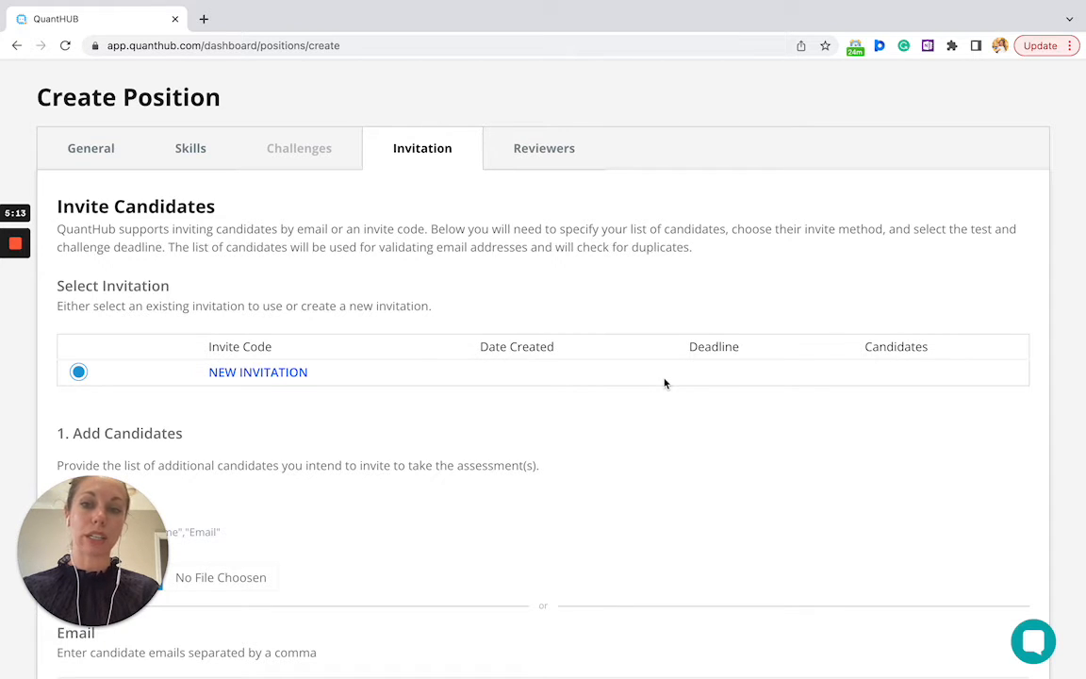
scroll(665, 383, down, 5)
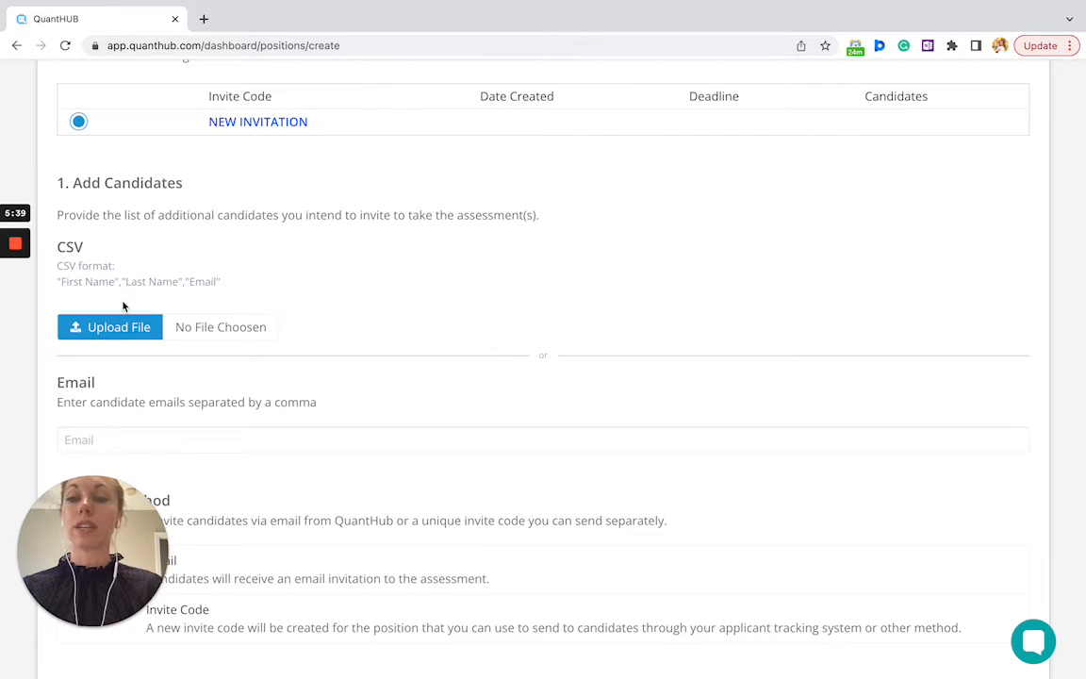
scroll(102, 370, down, 2)
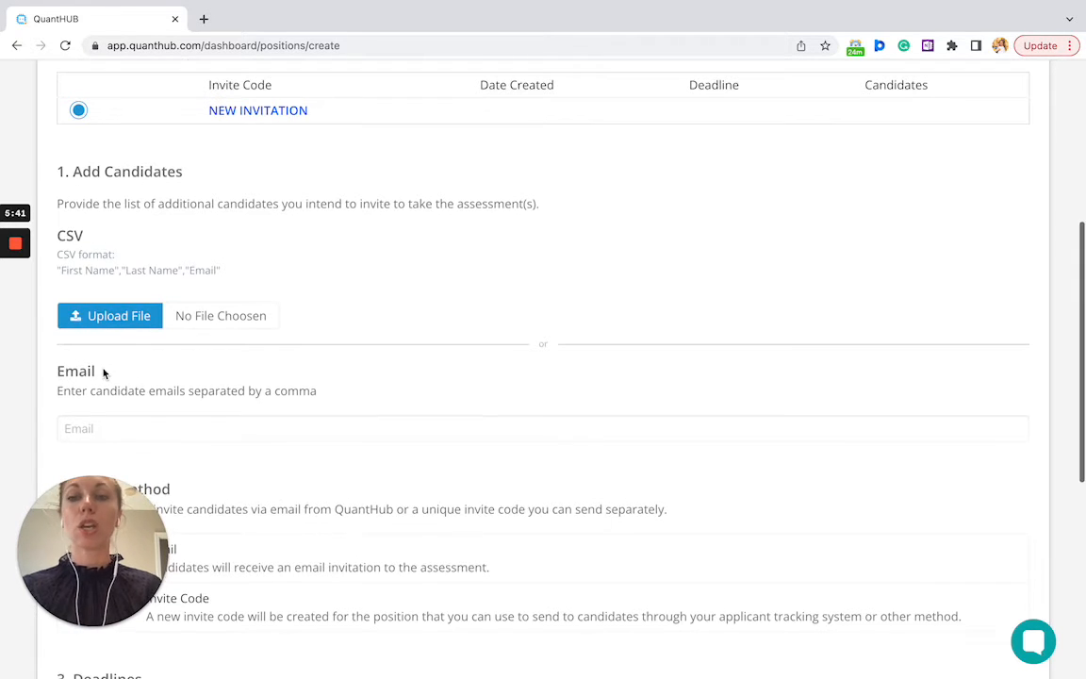
scroll(103, 372, down, 1)
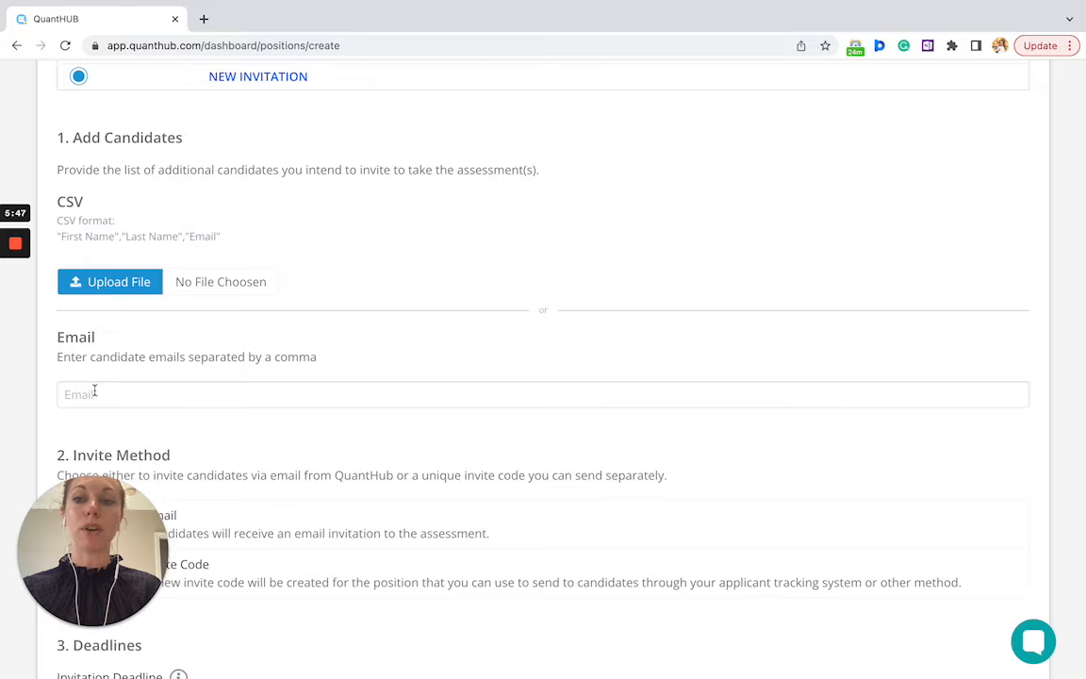
scroll(94, 389, down, 3)
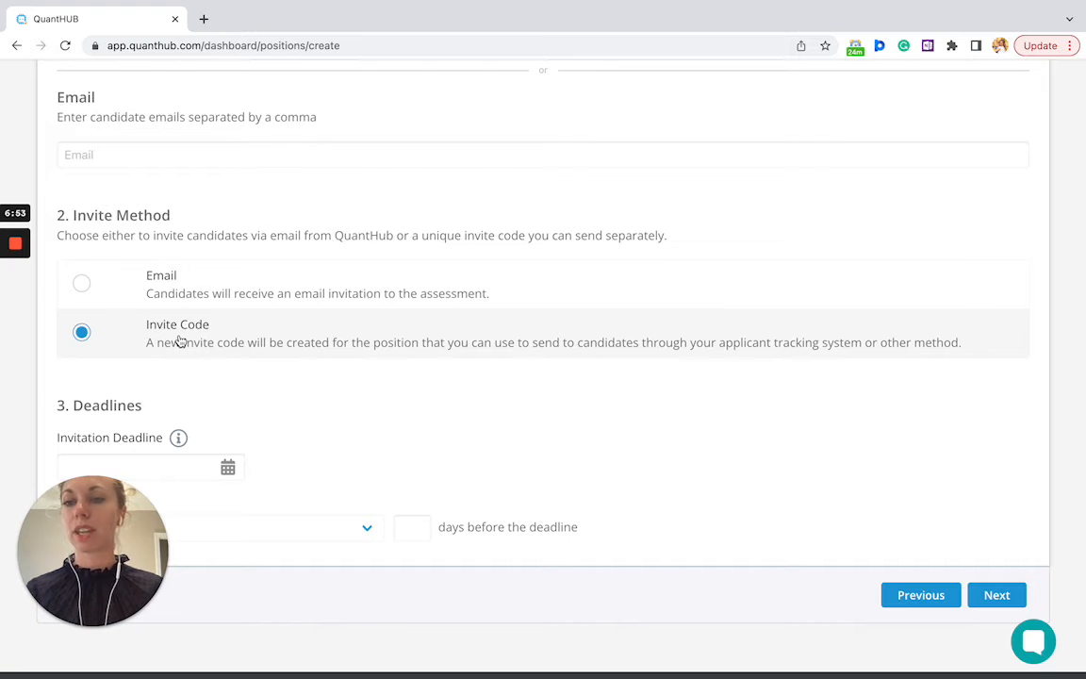
scroll(182, 377, down, 2)
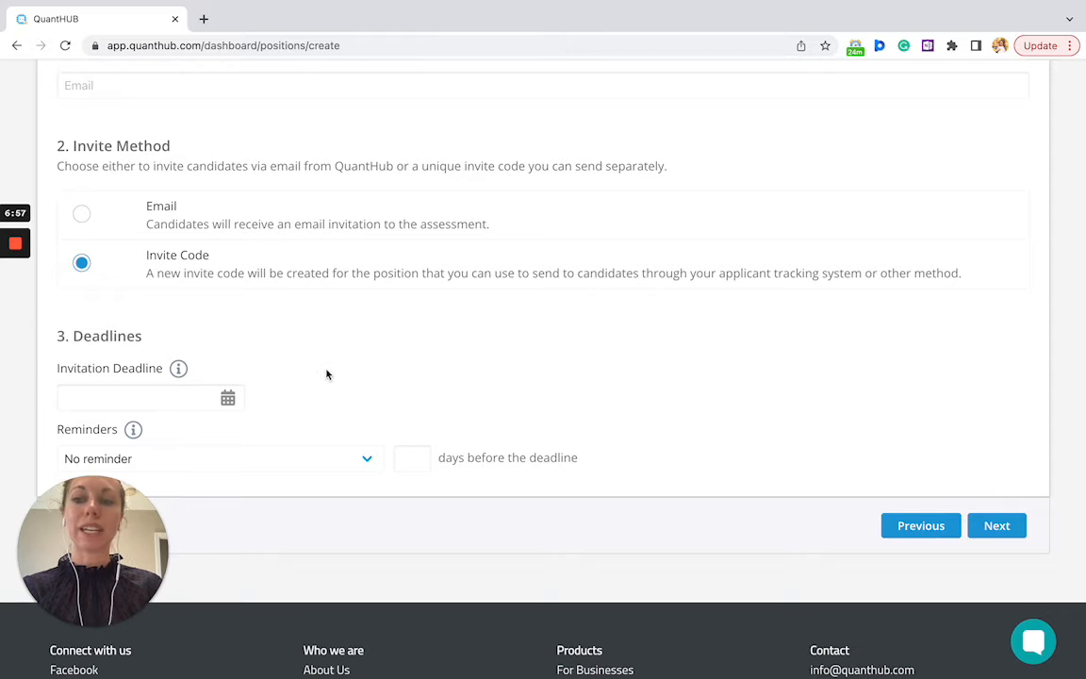
scroll(326, 375, down, 1)
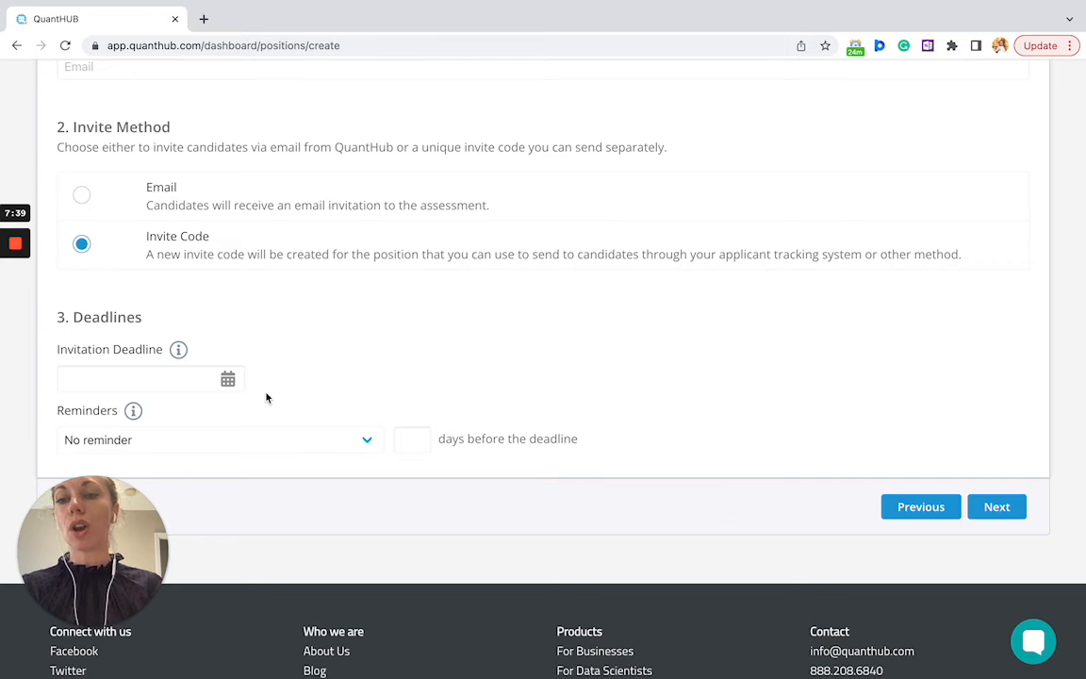
click(323, 441)
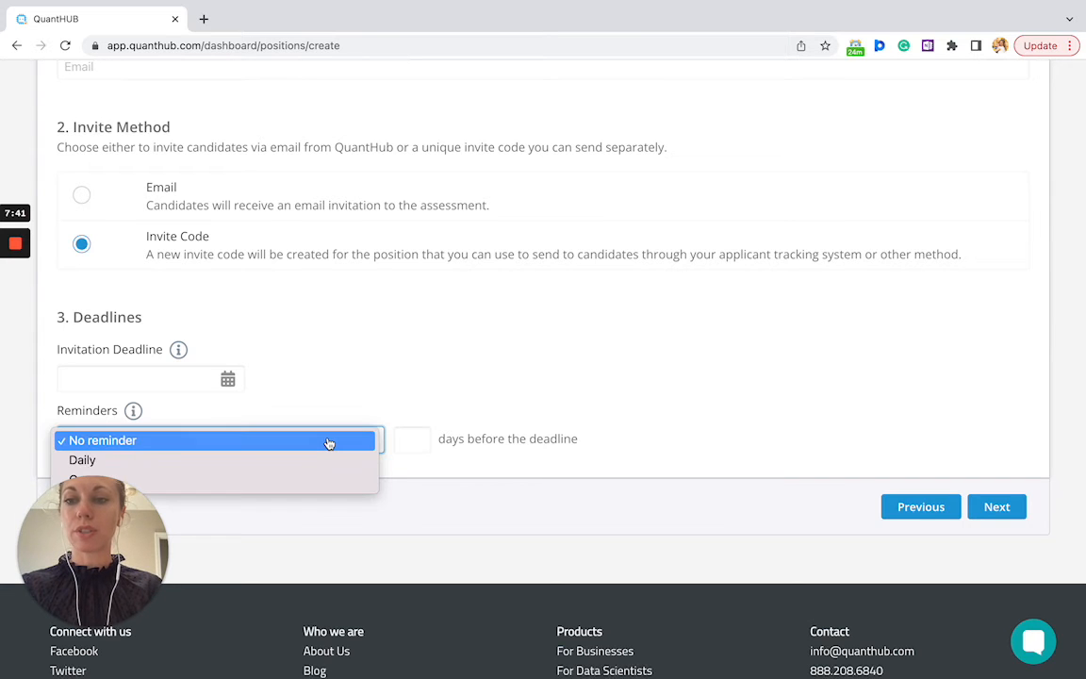
drag(118, 556, 1034, 544)
click(230, 442)
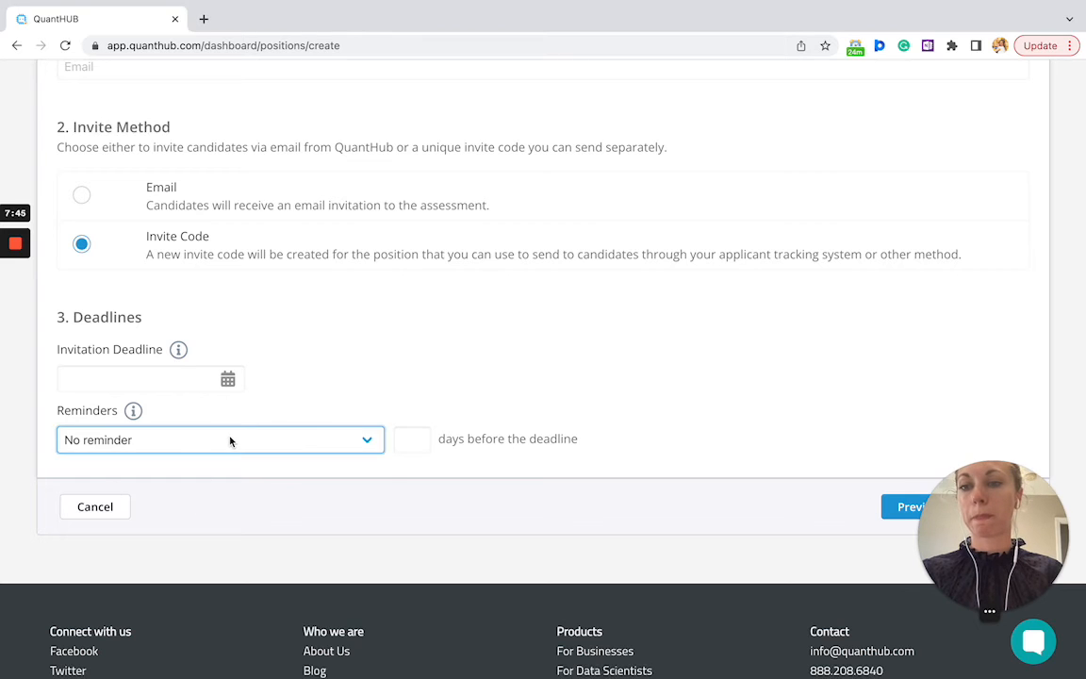
click(231, 442)
click(231, 443)
click(231, 442)
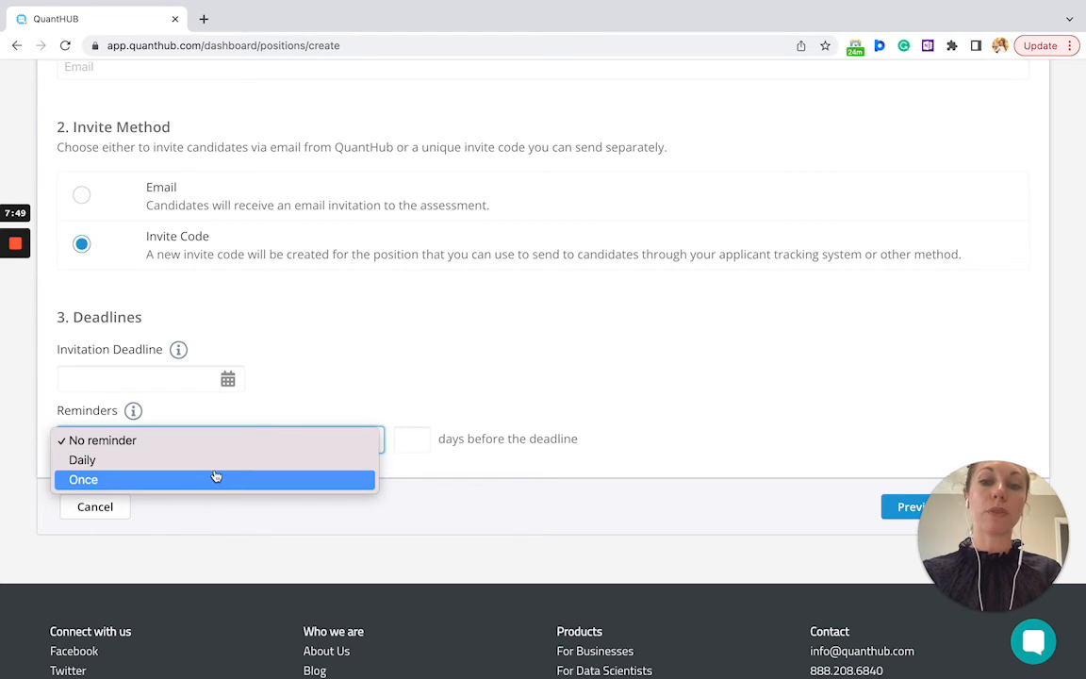
click(376, 383)
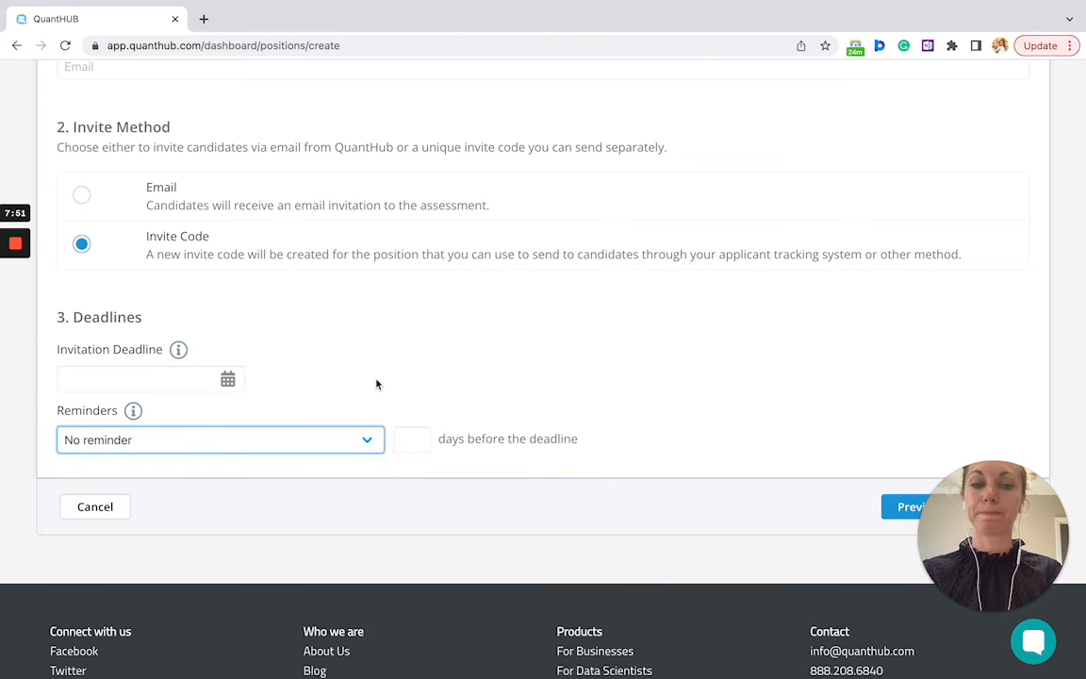
drag(987, 517, 151, 500)
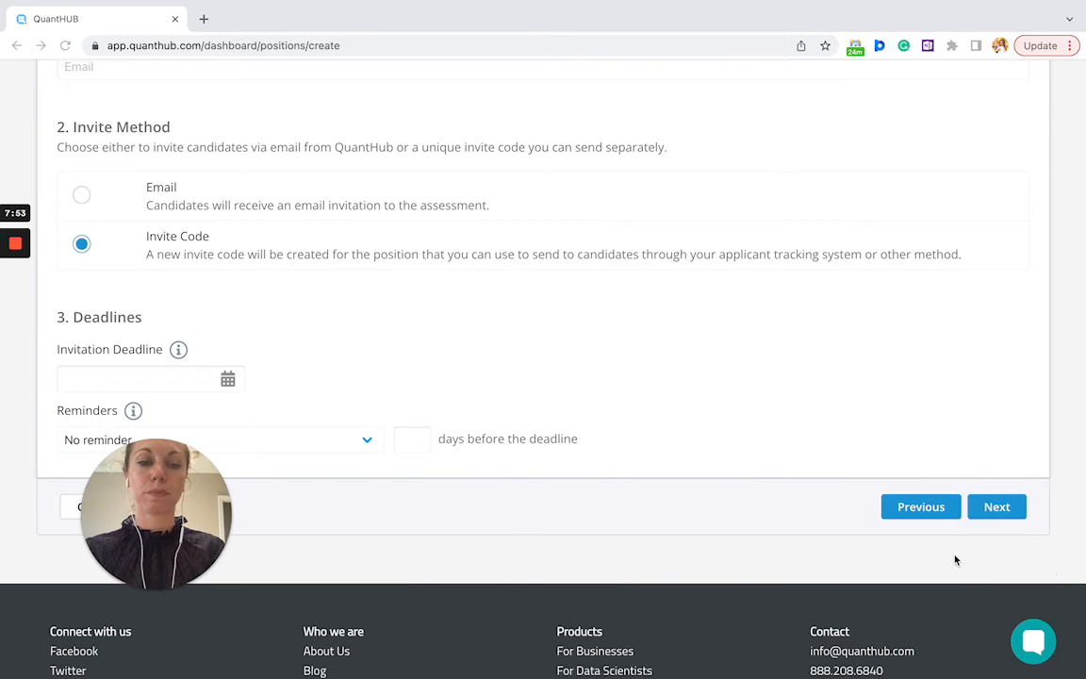
Finish the position via the Reviewers step, review its page, and set it to Open
click(995, 507)
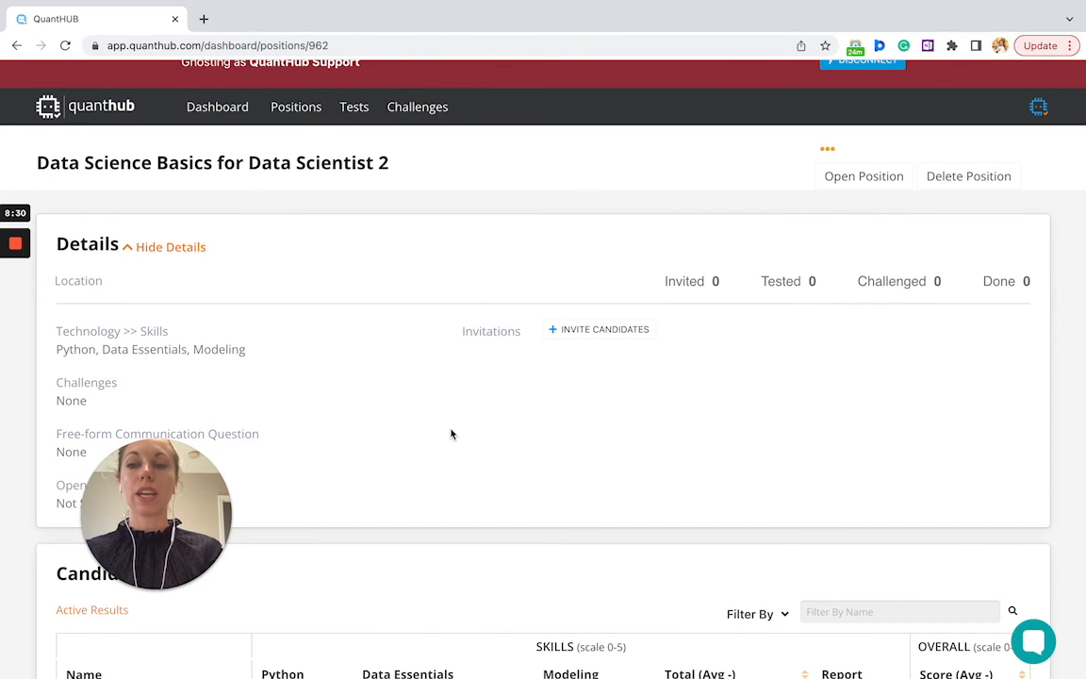
scroll(450, 434, down, 5)
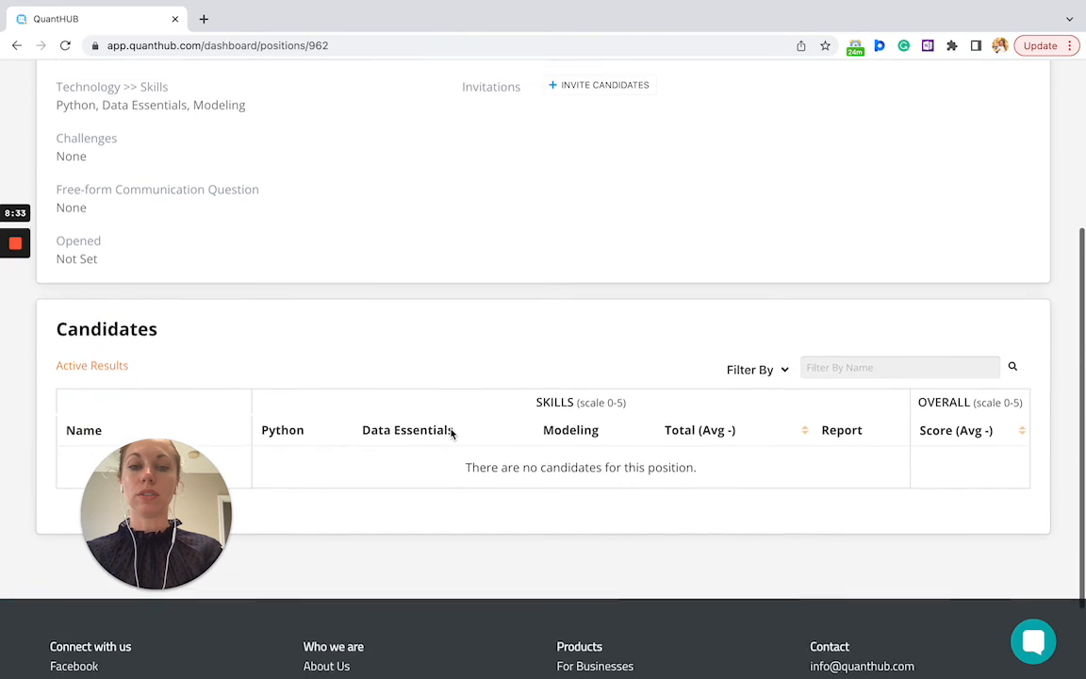
scroll(450, 434, up, 2)
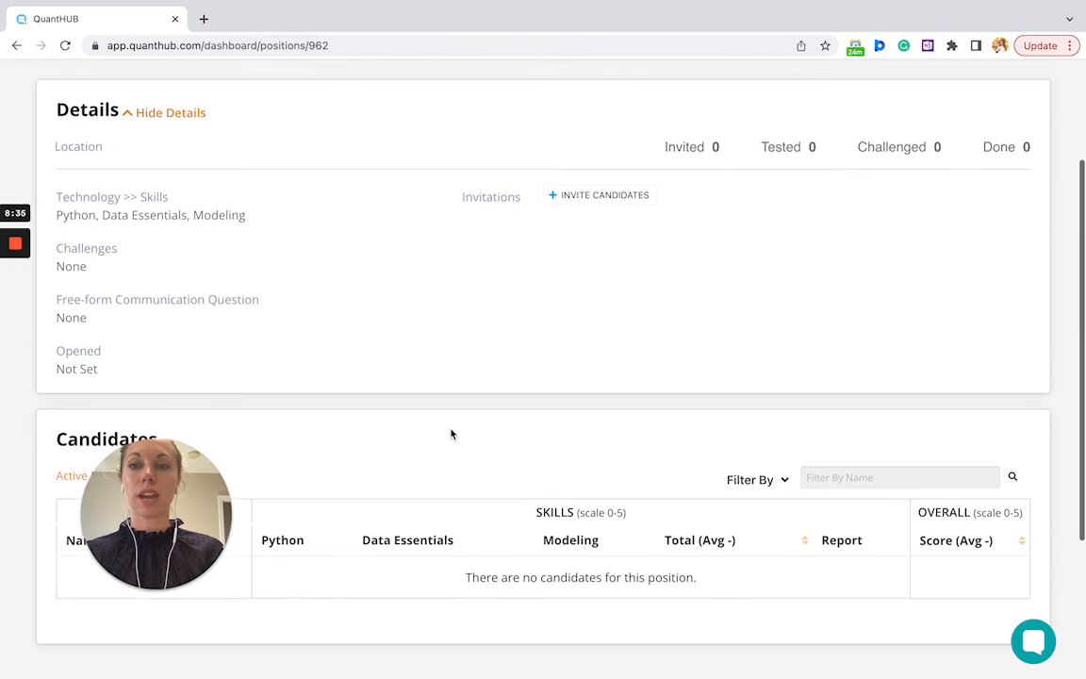
scroll(450, 434, down, 4)
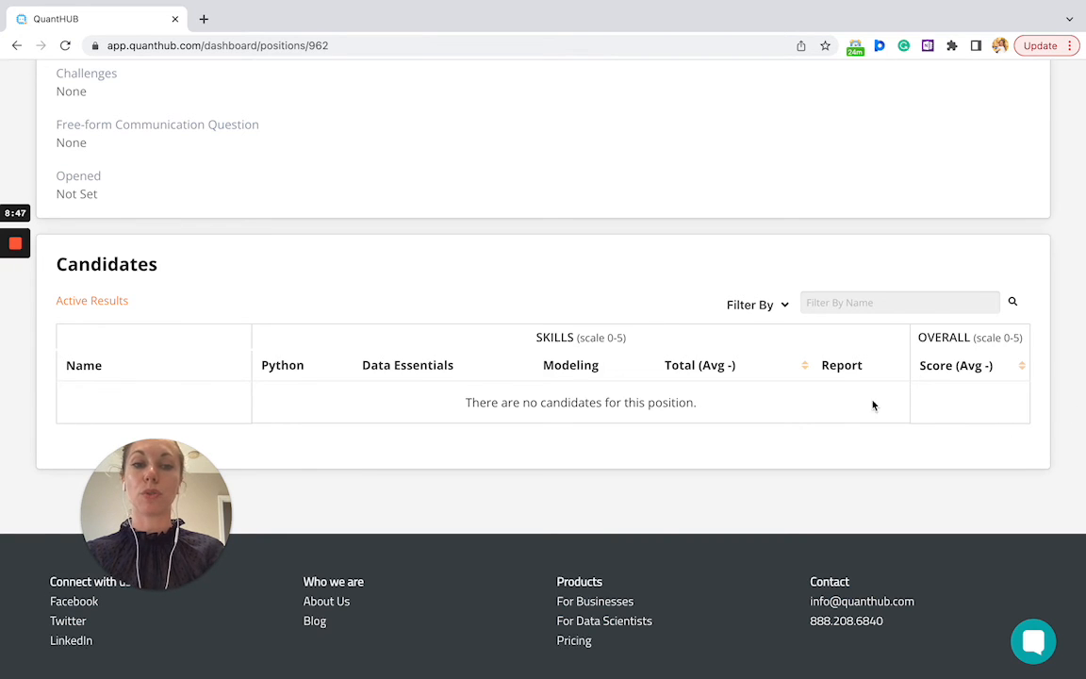
scroll(845, 390, up, 1)
scroll(845, 390, up, 5)
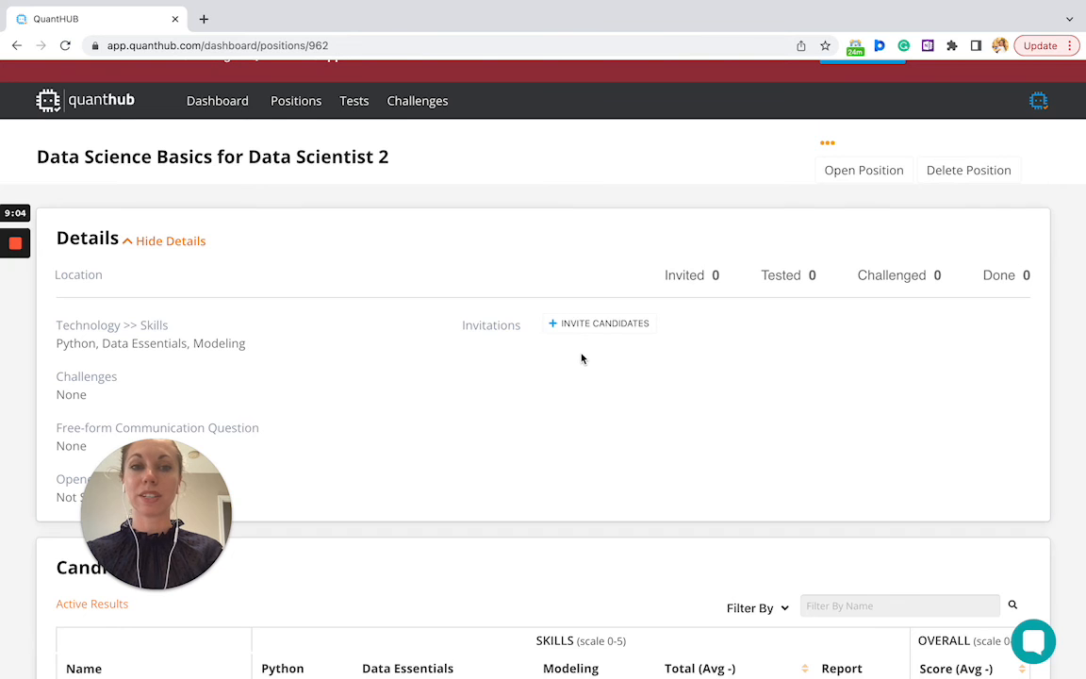
click(854, 184)
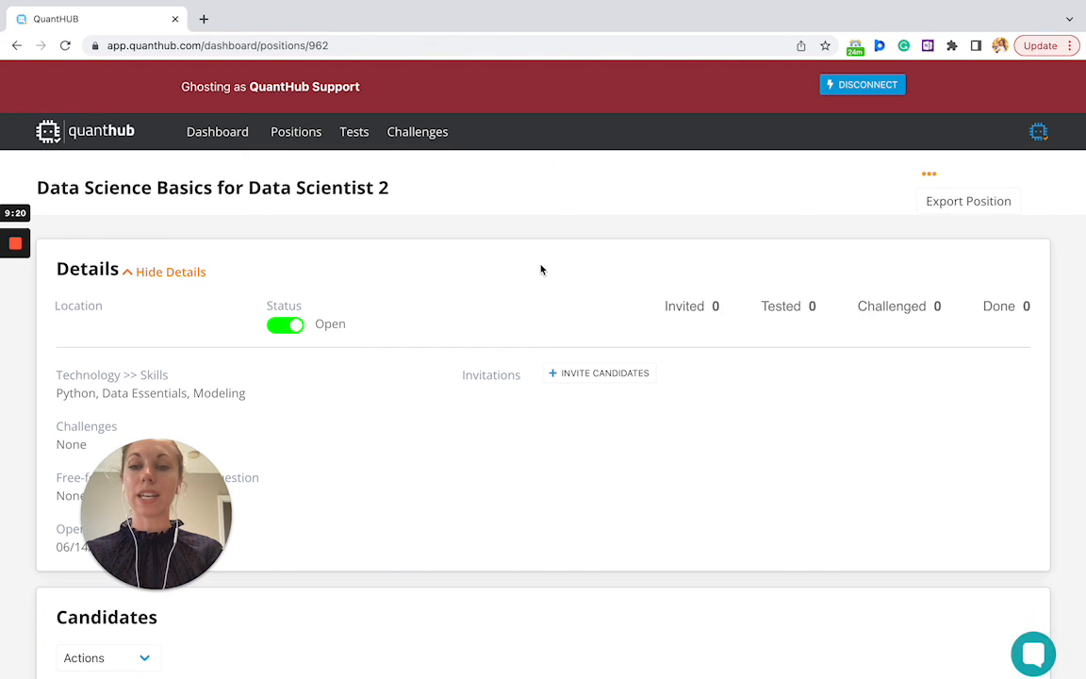
Toggle the position's status to Inactive, then back to Open
click(286, 324)
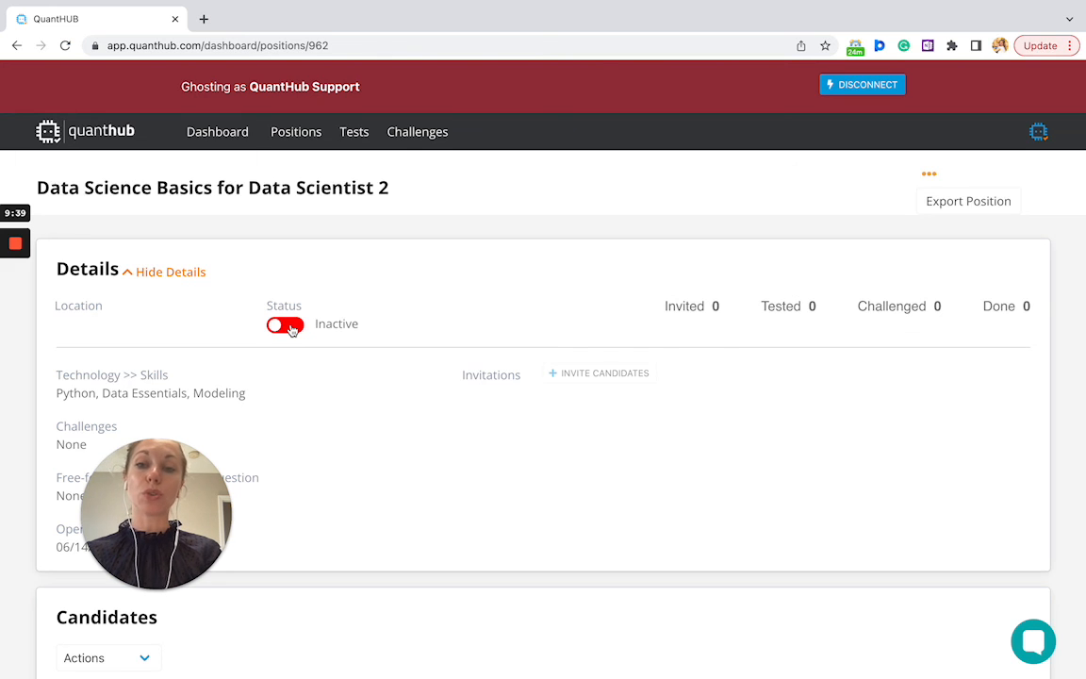
click(286, 325)
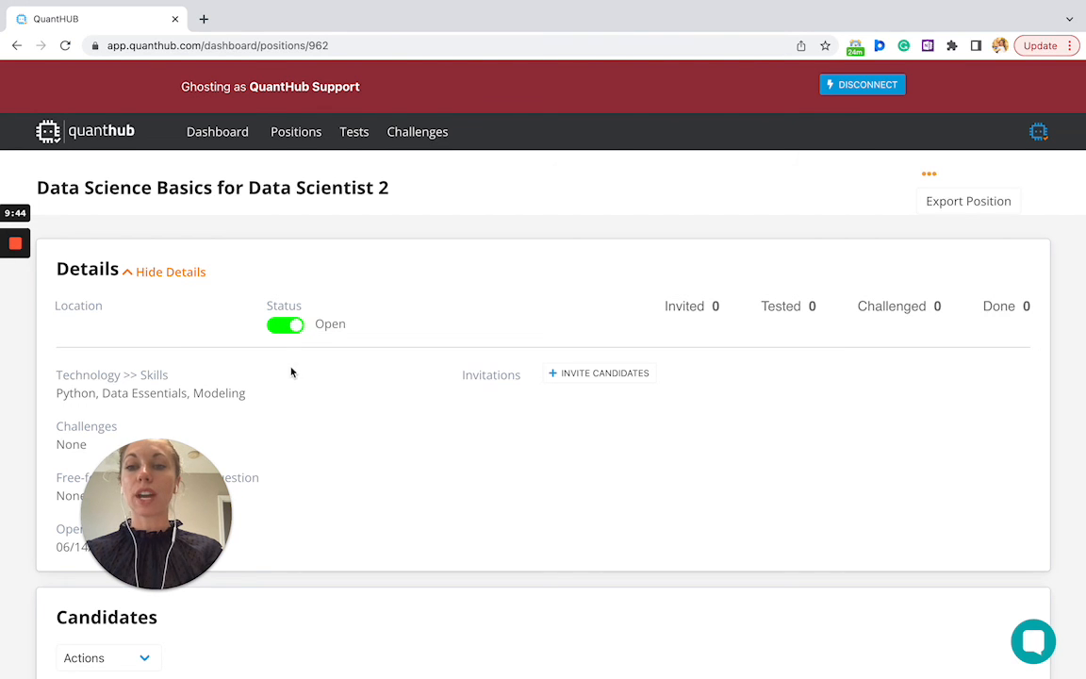
scroll(292, 373, down, 3)
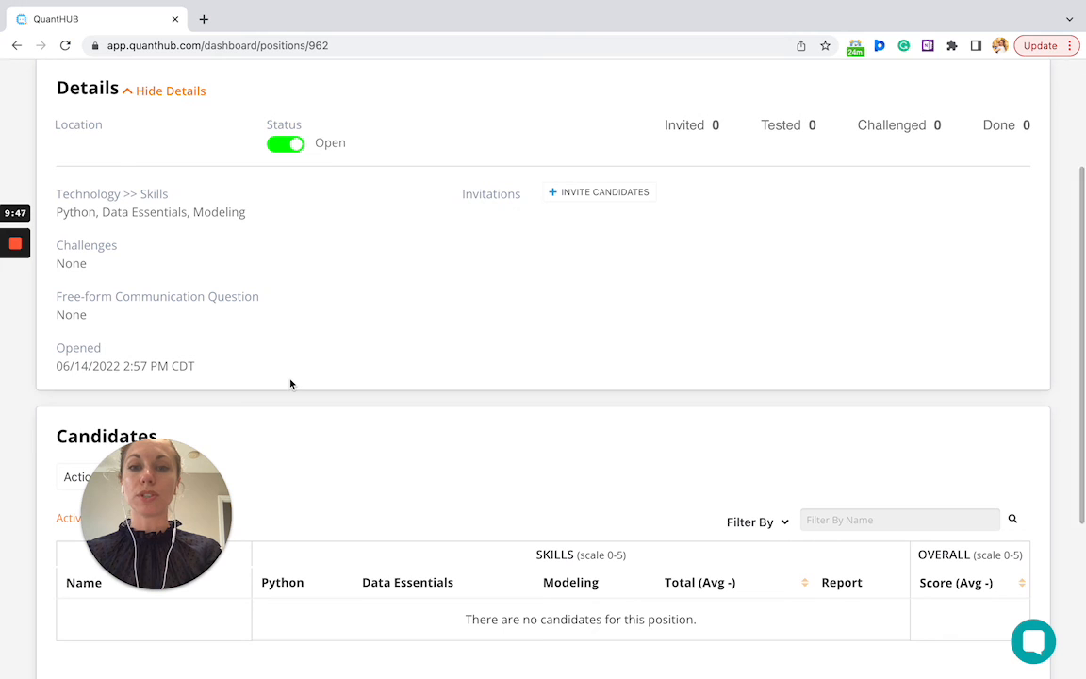
scroll(329, 346, up, 3)
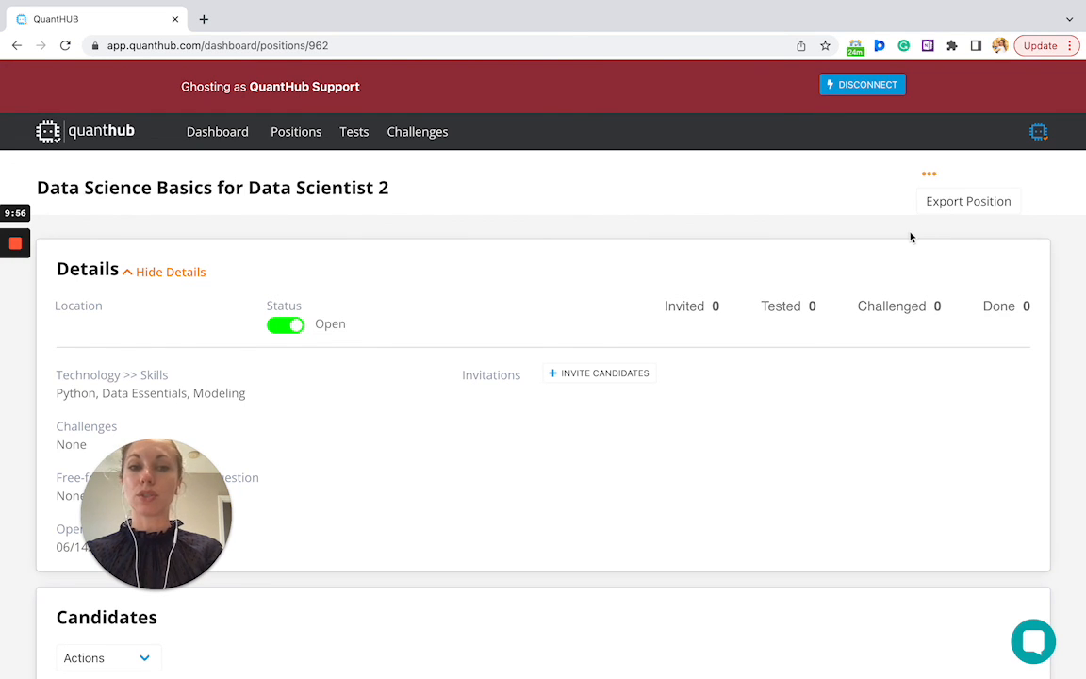
scroll(911, 236, down, 1)
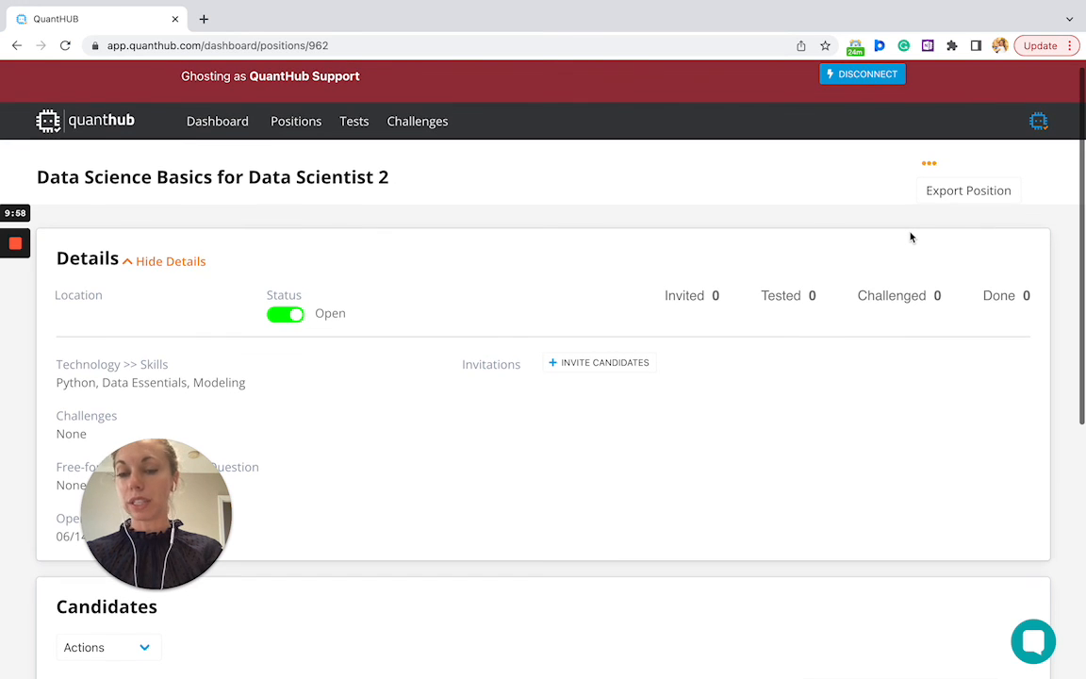
scroll(911, 236, down, 1)
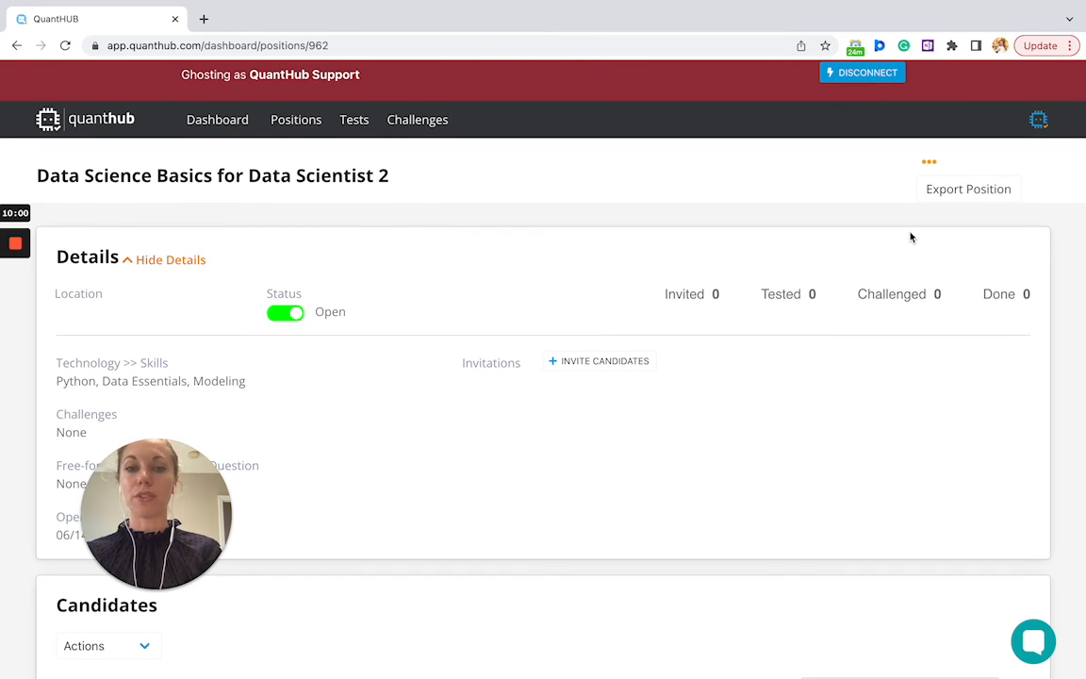